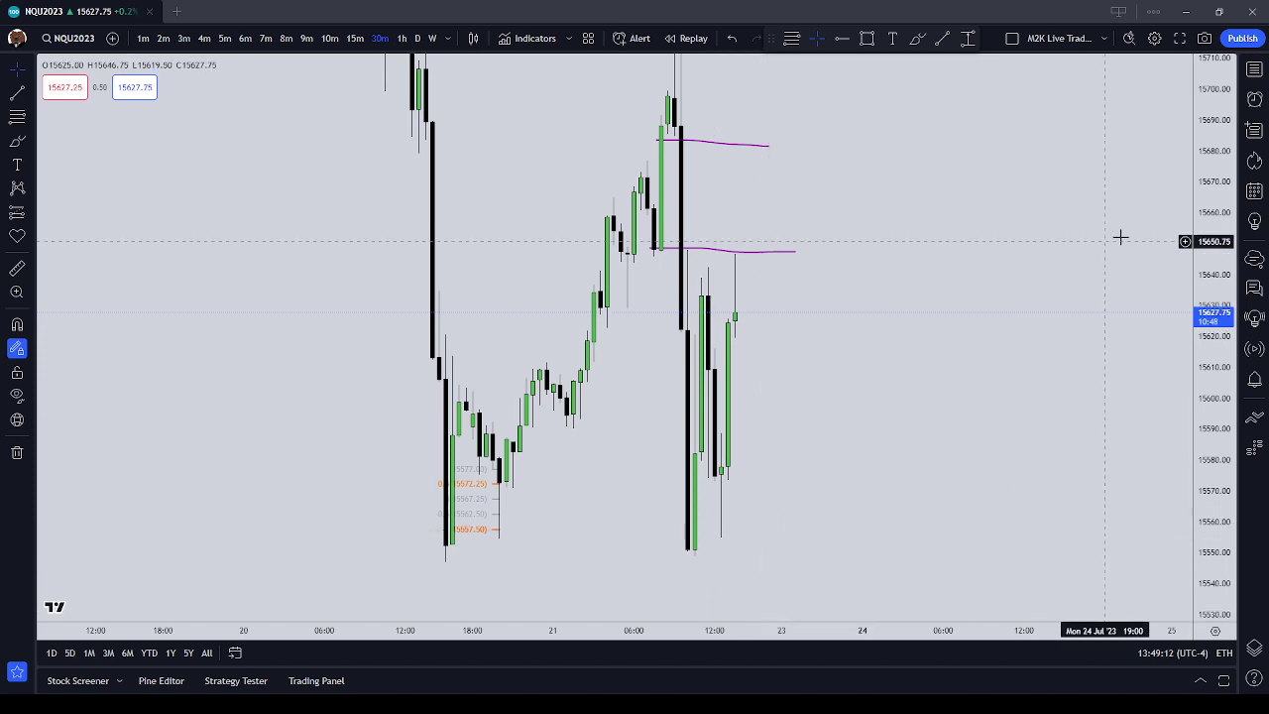
Widen the price scale, center the recent candles and switch NQU2023 to the 15m interval
{"action": "left_click_drag", "start_coordinate": [1200, 193], "coordinate": [1226, 327]}
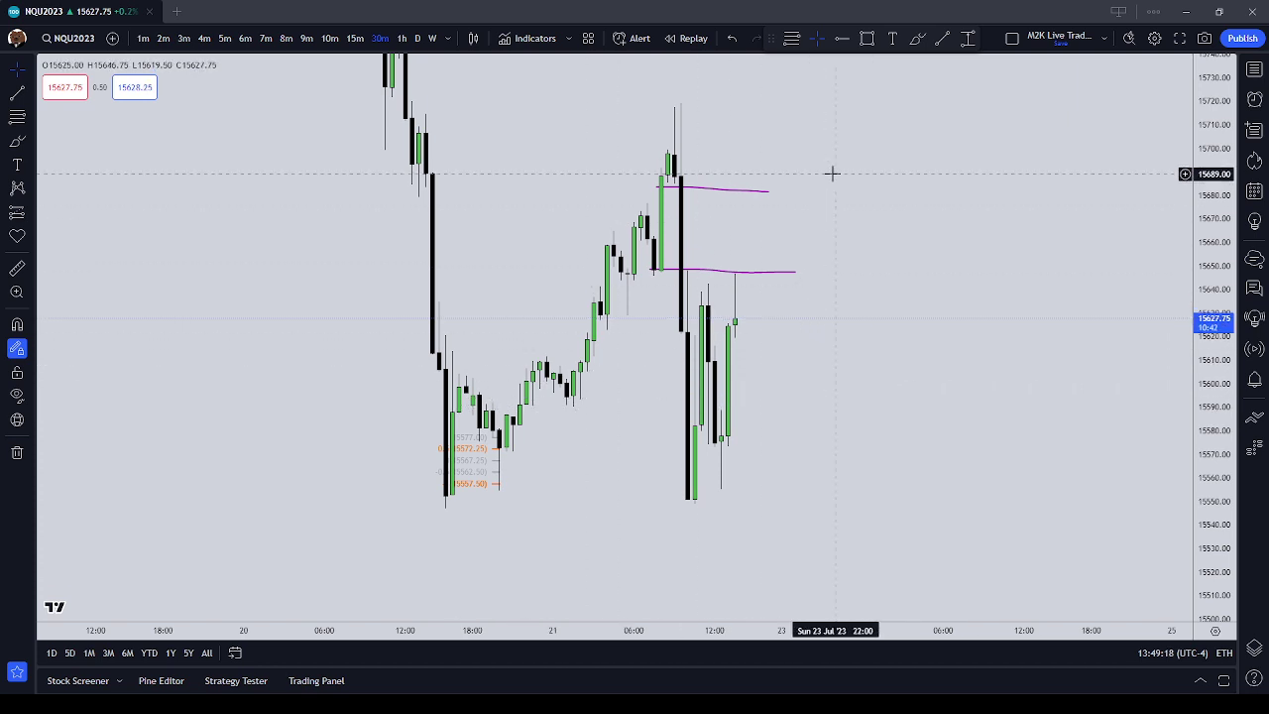
{"action": "left_click_drag", "start_coordinate": [832, 173], "coordinate": [912, 215]}
{"action": "scroll", "coordinate": [912, 215], "scroll_direction": "up", "scroll_amount": 1}
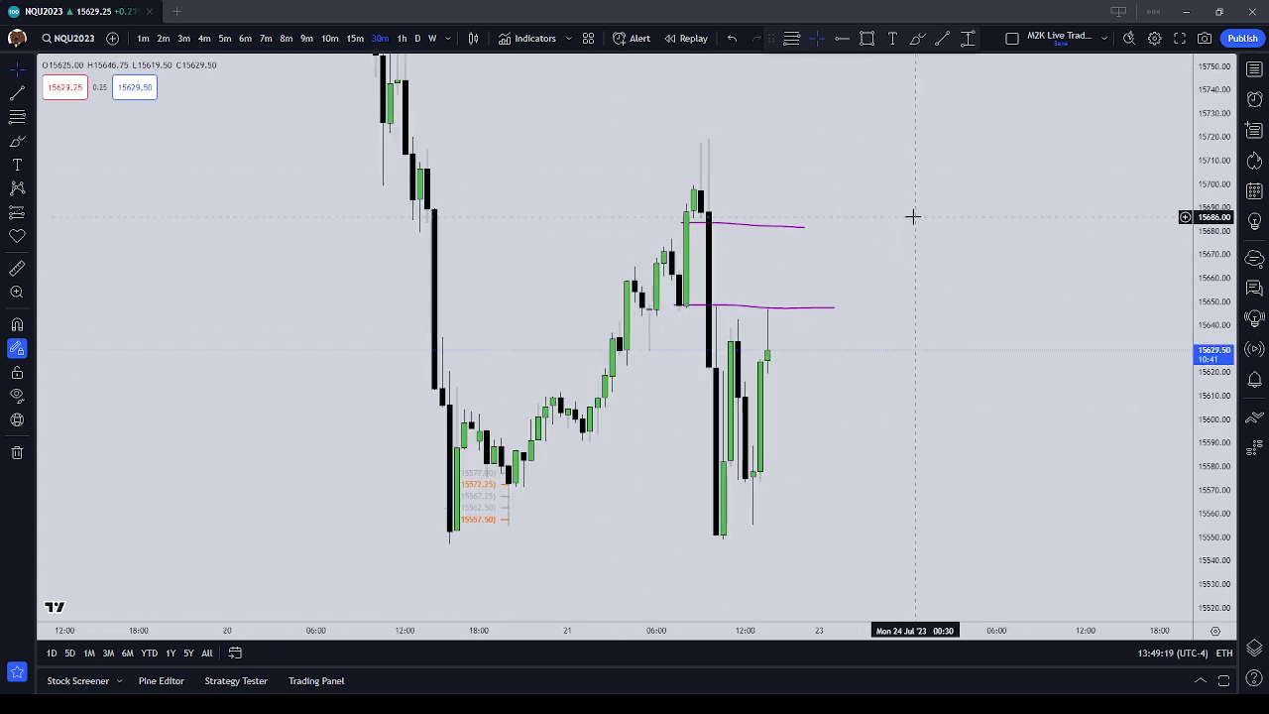
{"action": "left_click", "coordinate": [355, 38]}
{"action": "scroll", "coordinate": [1048, 163], "scroll_direction": "up", "scroll_amount": 1}
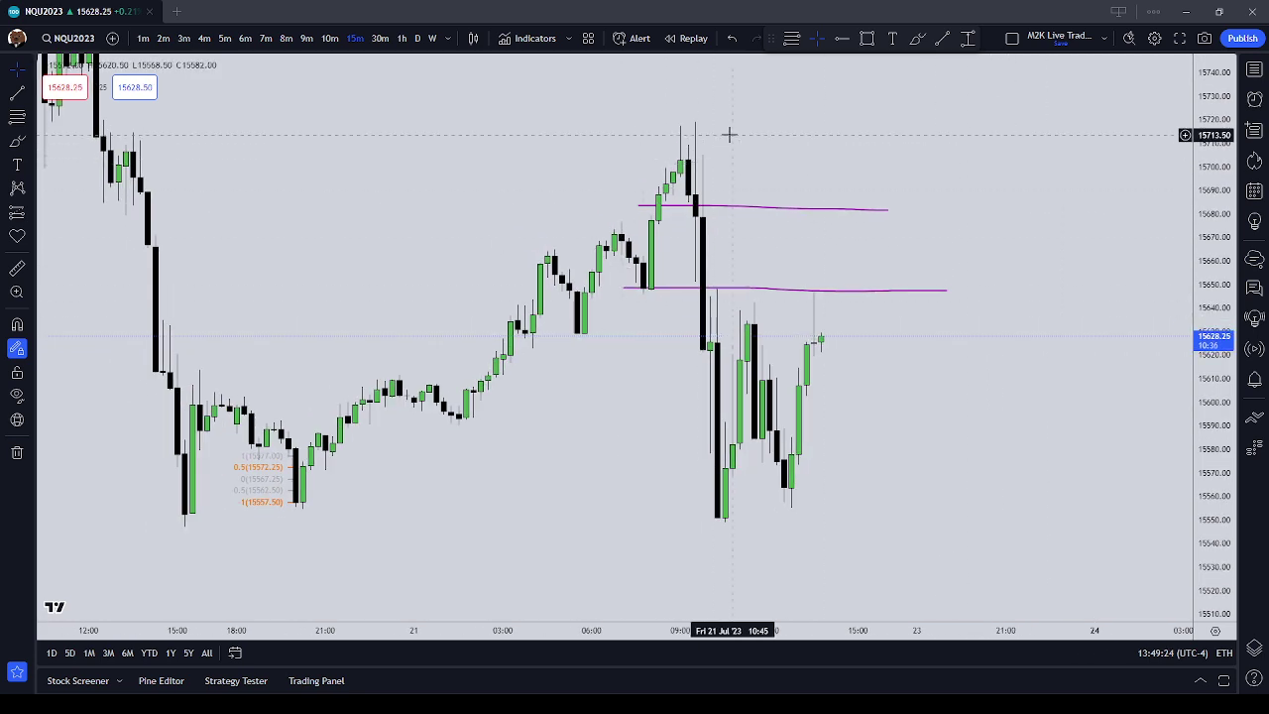
Delete the Fib retracement drawing at the 20 July low
{"action": "left_click", "coordinate": [290, 467]}
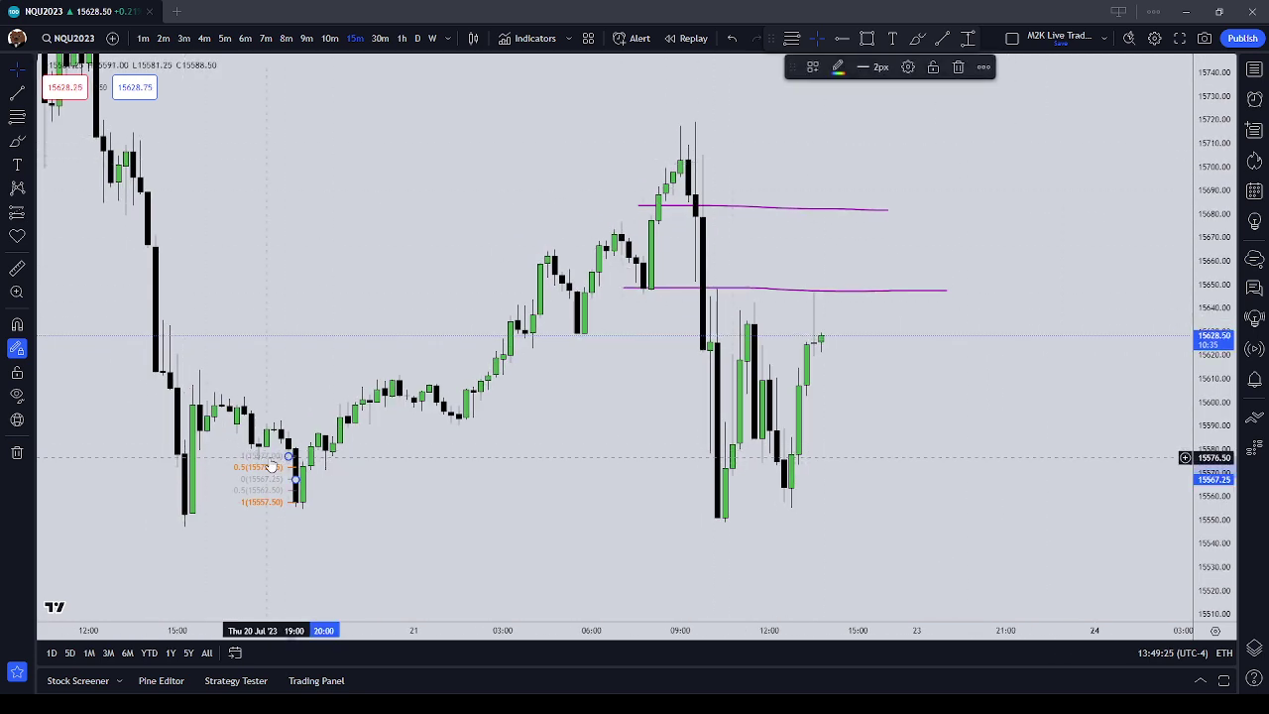
{"action": "left_click", "coordinate": [960, 68]}
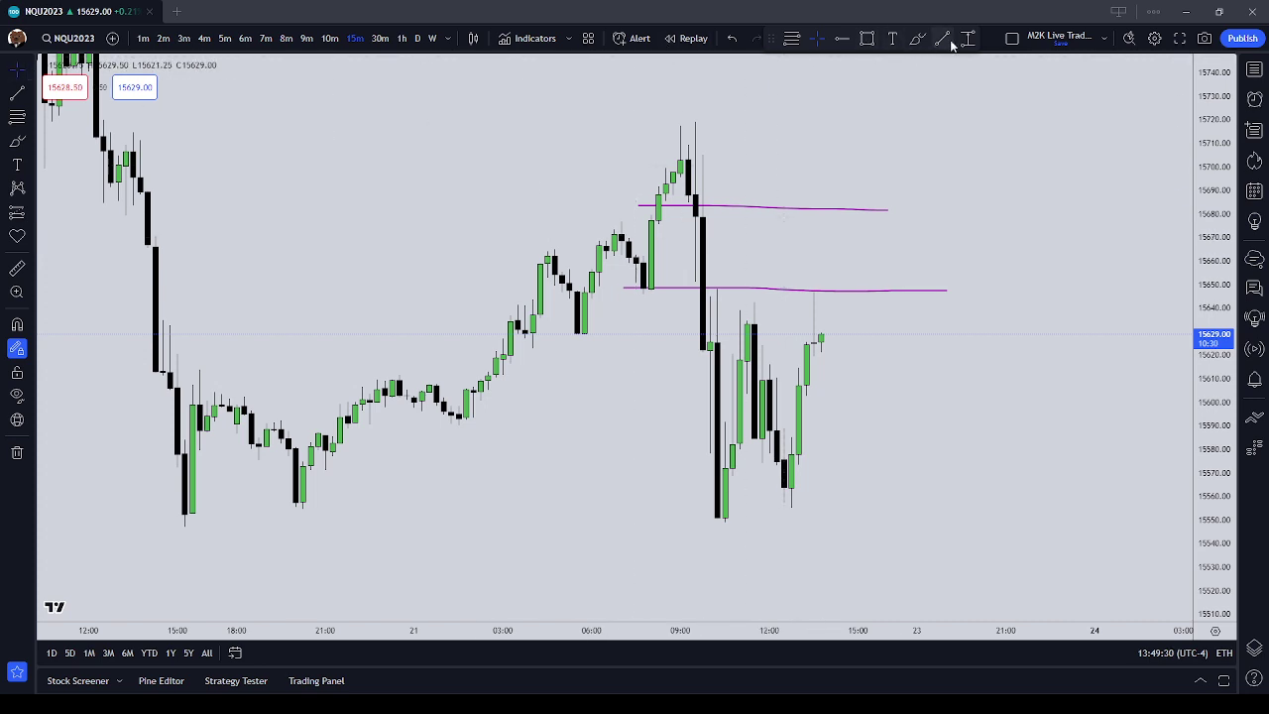
{"action": "left_click", "coordinate": [20, 92]}
Restrict the chart session to Regular trading hours
{"action": "left_click", "coordinate": [99, 306]}
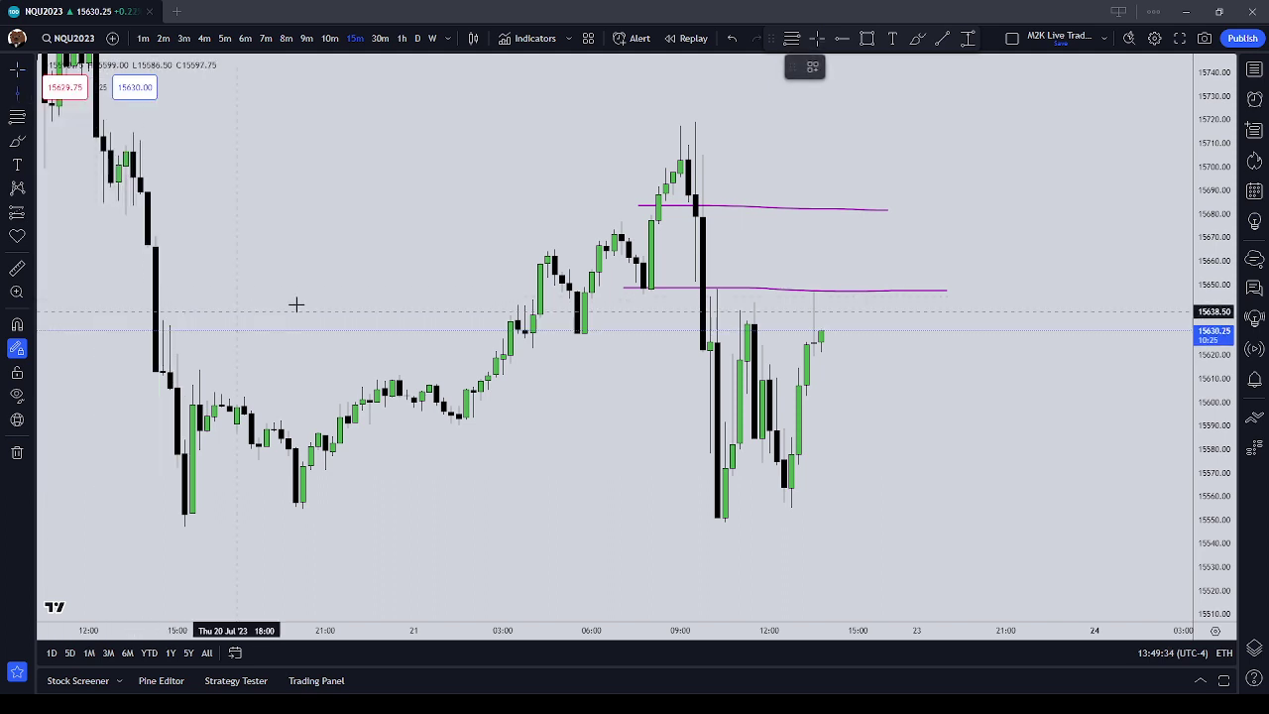
{"action": "scroll", "coordinate": [317, 307], "scroll_direction": "down", "scroll_amount": 2}
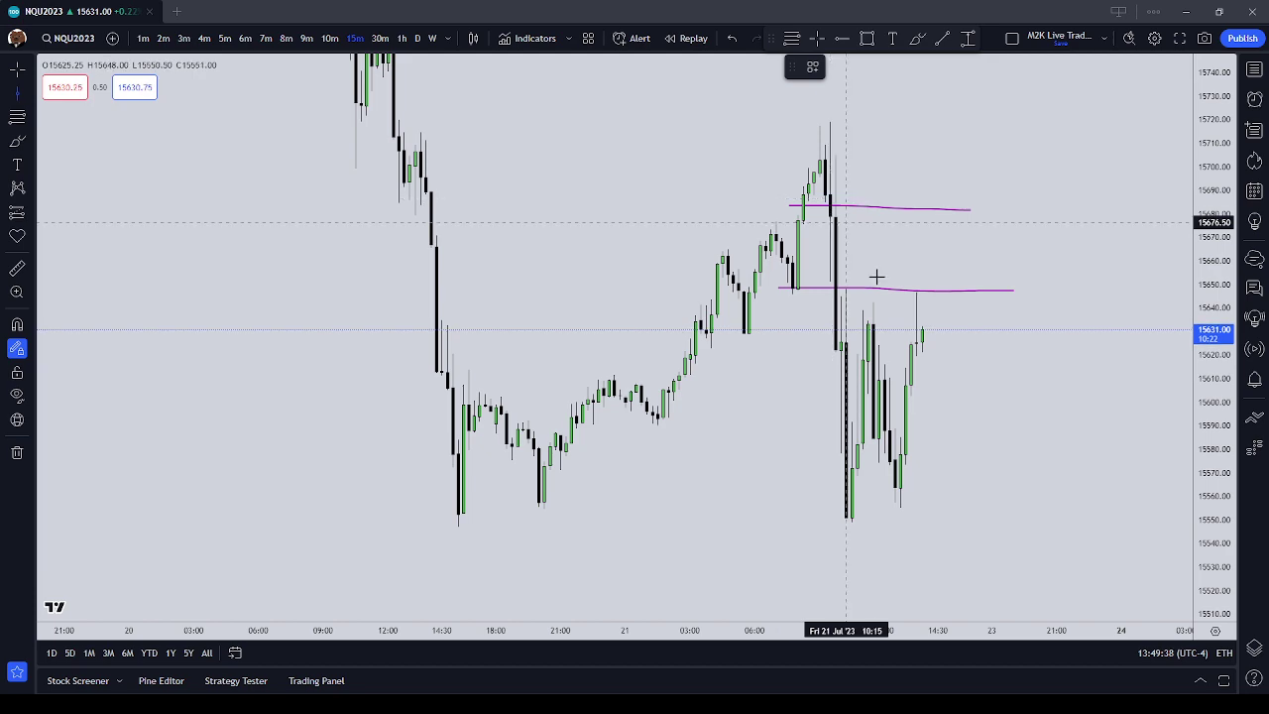
{"action": "left_click", "coordinate": [1225, 652]}
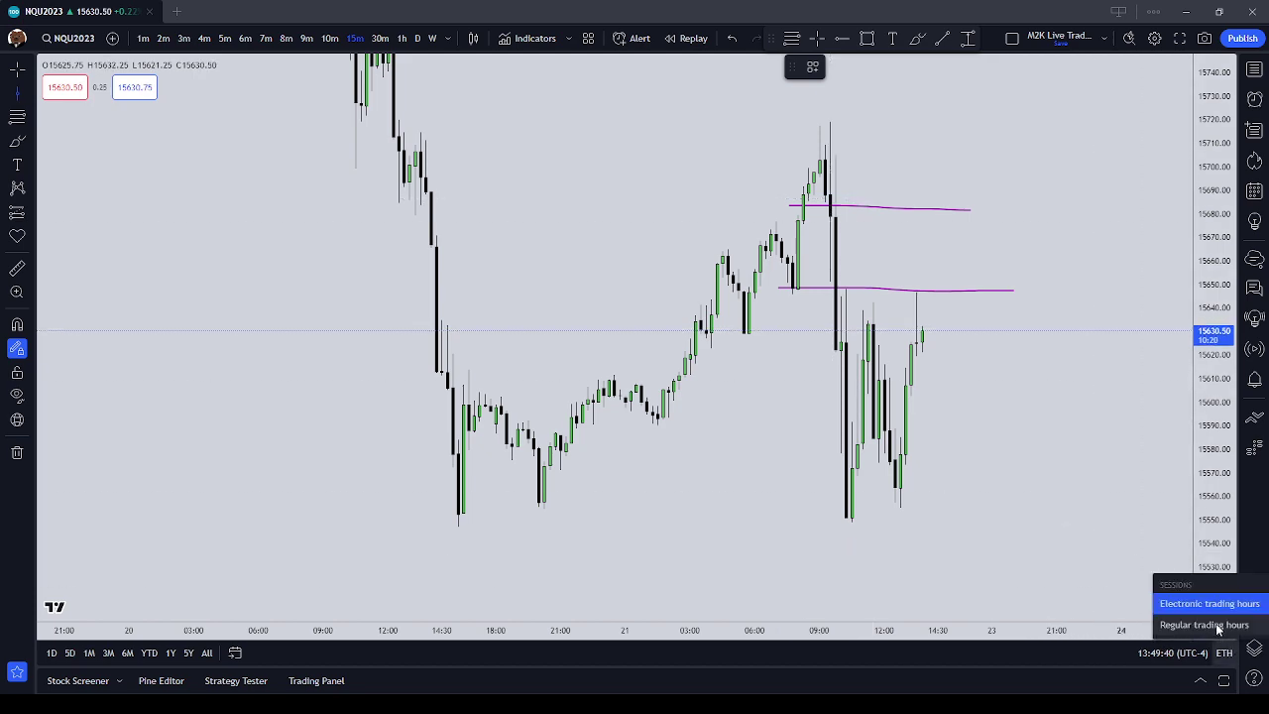
{"action": "left_click", "coordinate": [1204, 625]}
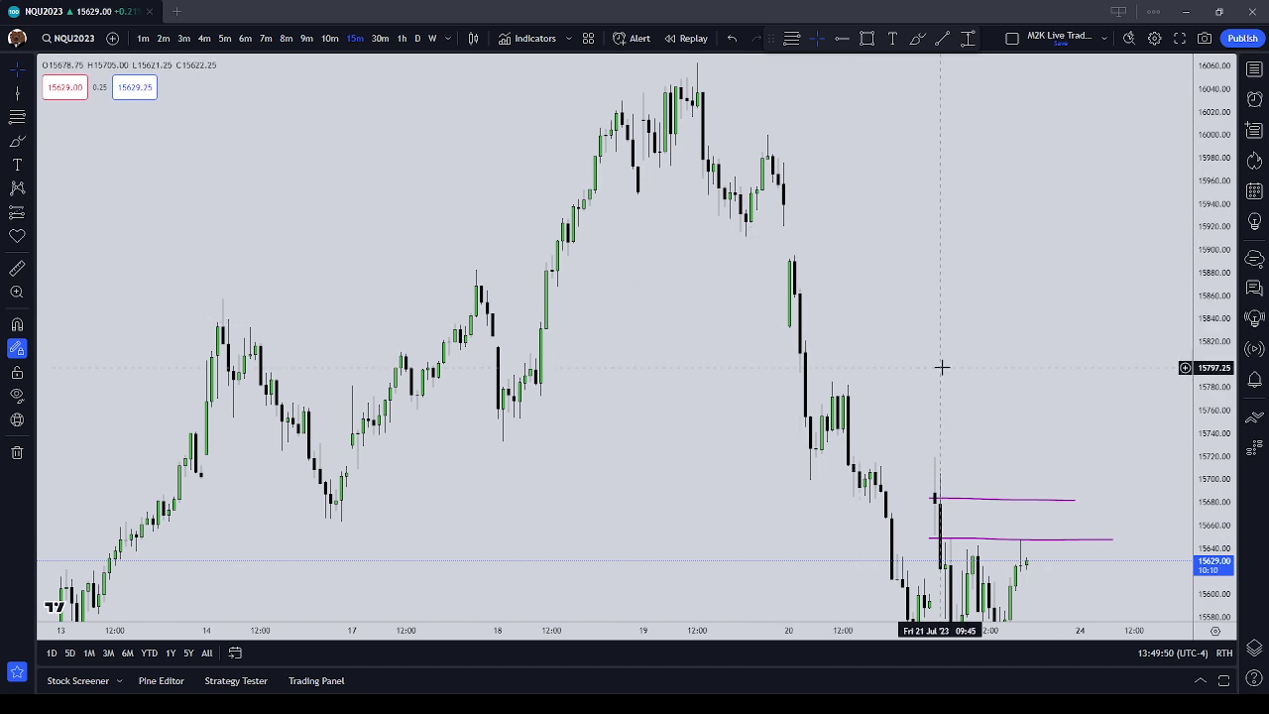
Pan back to earlier days and show the Economic Calendar panel
{"action": "left_click_drag", "start_coordinate": [941, 366], "coordinate": [849, 238]}
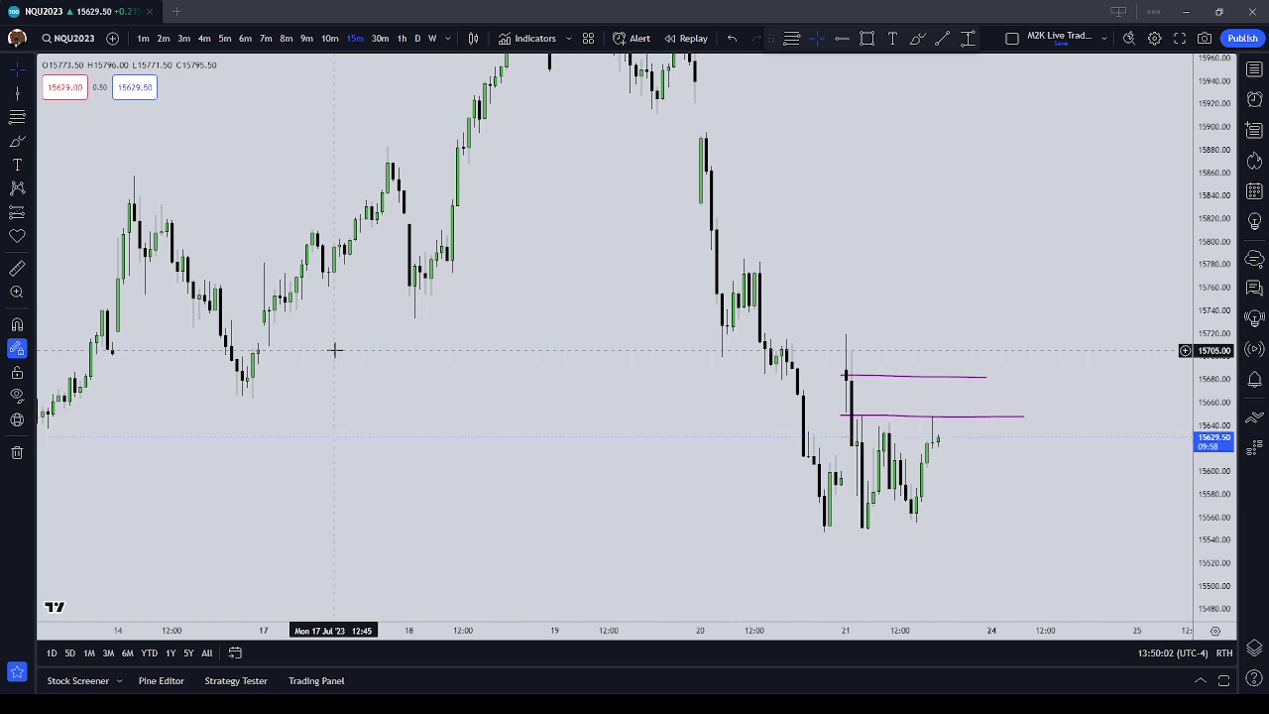
{"action": "scroll", "coordinate": [510, 304], "scroll_direction": "up", "scroll_amount": 1}
{"action": "left_click", "coordinate": [1254, 191]}
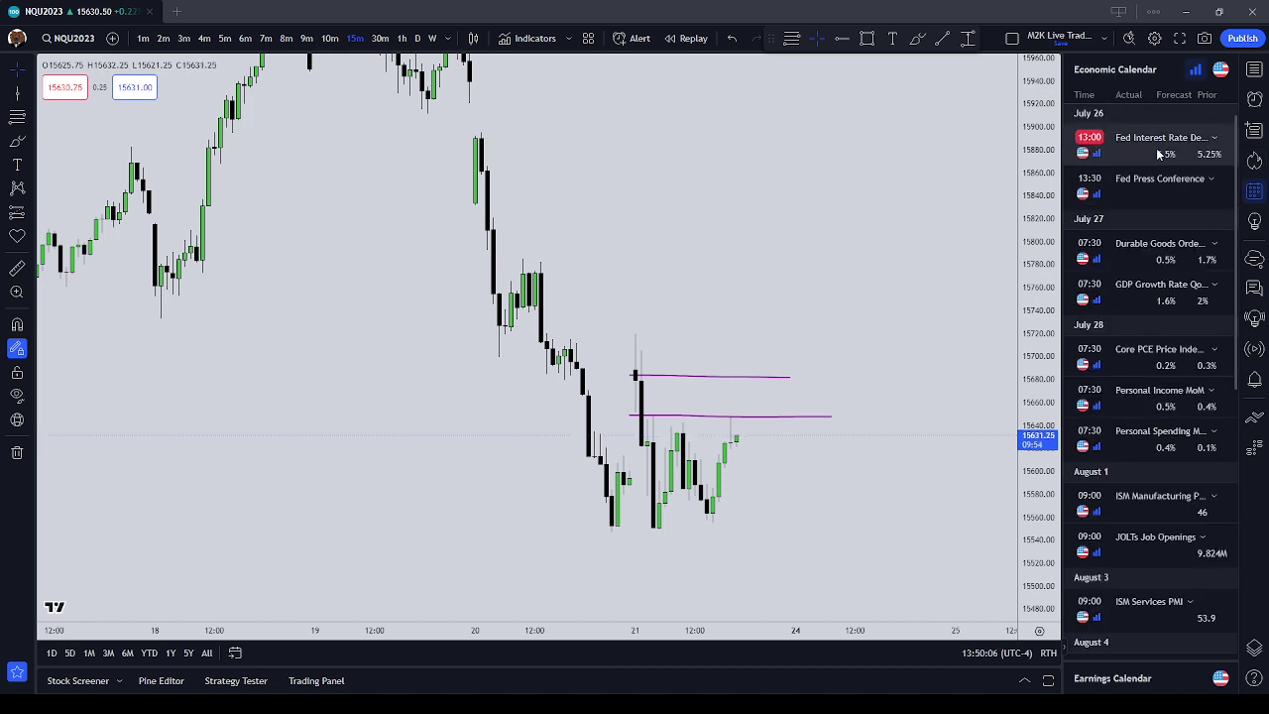
Hide the Economic Calendar panel using its right-sidebar icon
{"action": "left_click", "coordinate": [1254, 190]}
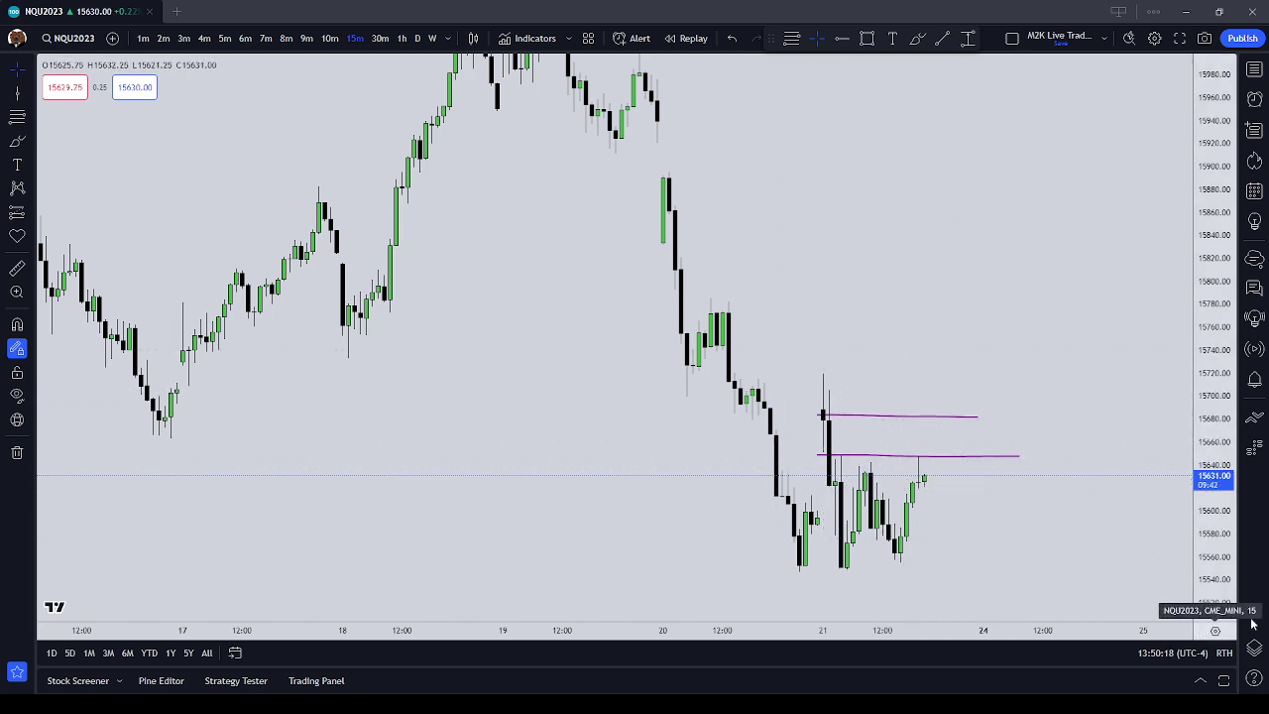
Switch the session back to Electronic trading hours and pan toward the purple levels
{"action": "left_click", "coordinate": [1225, 653]}
{"action": "left_click", "coordinate": [1205, 598]}
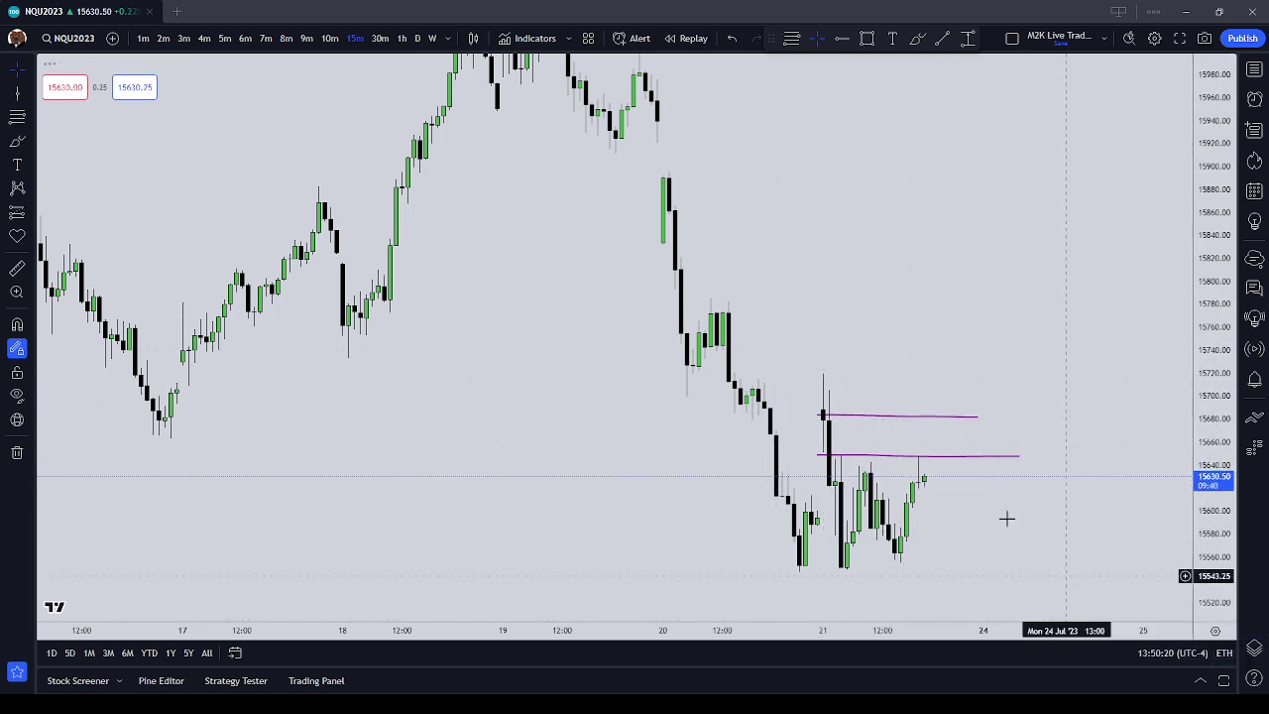
{"action": "scroll", "coordinate": [935, 386], "scroll_direction": "up", "scroll_amount": 5}
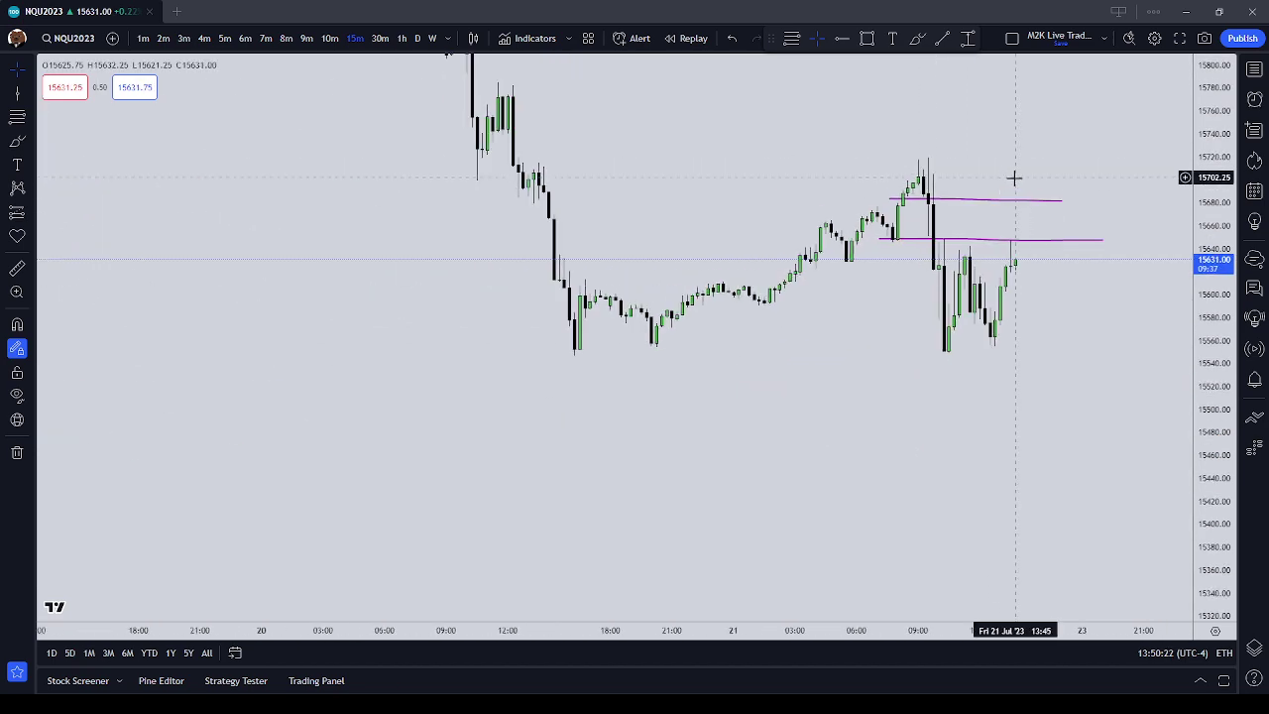
{"action": "left_click_drag", "start_coordinate": [1014, 178], "coordinate": [827, 321]}
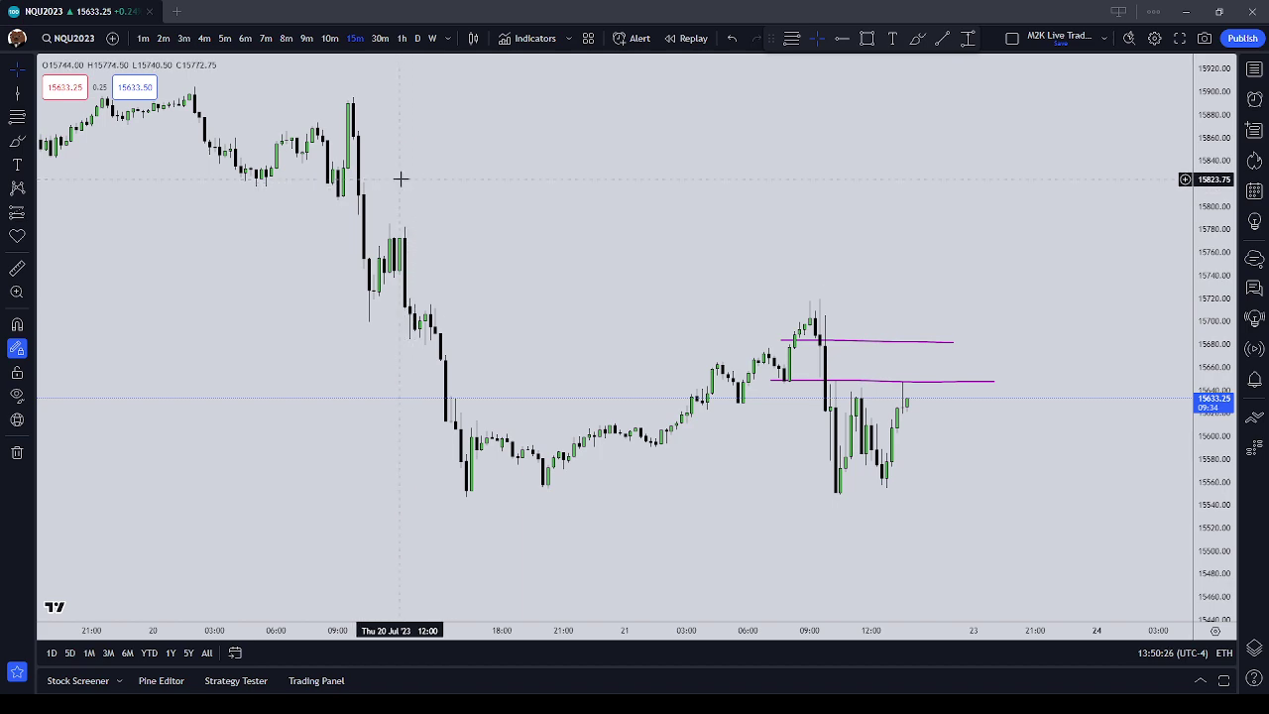
Stretch the price scale and center the 21 July candles around the 15680 and 15648 levels
{"action": "scroll", "coordinate": [983, 420], "scroll_direction": "up", "scroll_amount": 3}
{"action": "scroll", "coordinate": [1002, 427], "scroll_direction": "down", "scroll_amount": 5}
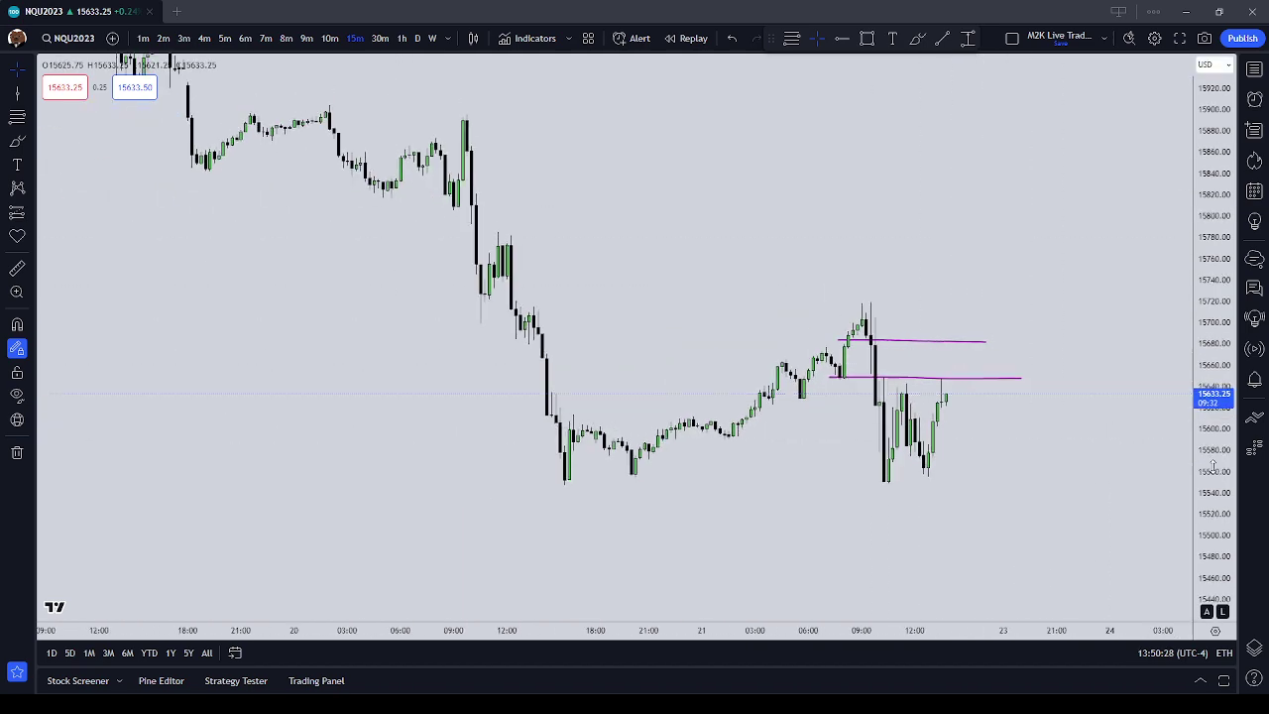
{"action": "left_click_drag", "start_coordinate": [1198, 377], "coordinate": [1184, 267]}
{"action": "scroll", "coordinate": [1062, 326], "scroll_direction": "up", "scroll_amount": 2}
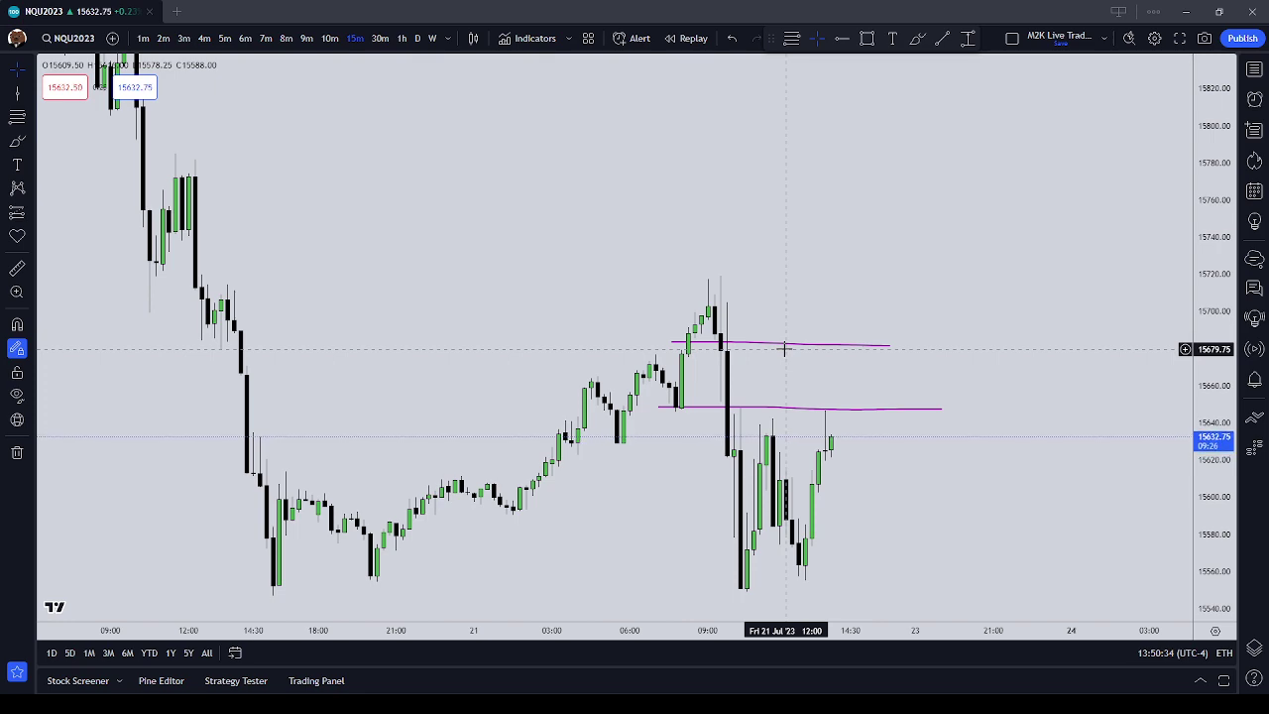
{"action": "scroll", "coordinate": [783, 349], "scroll_direction": "up", "scroll_amount": 2}
{"action": "left_click_drag", "start_coordinate": [794, 311], "coordinate": [971, 271]}
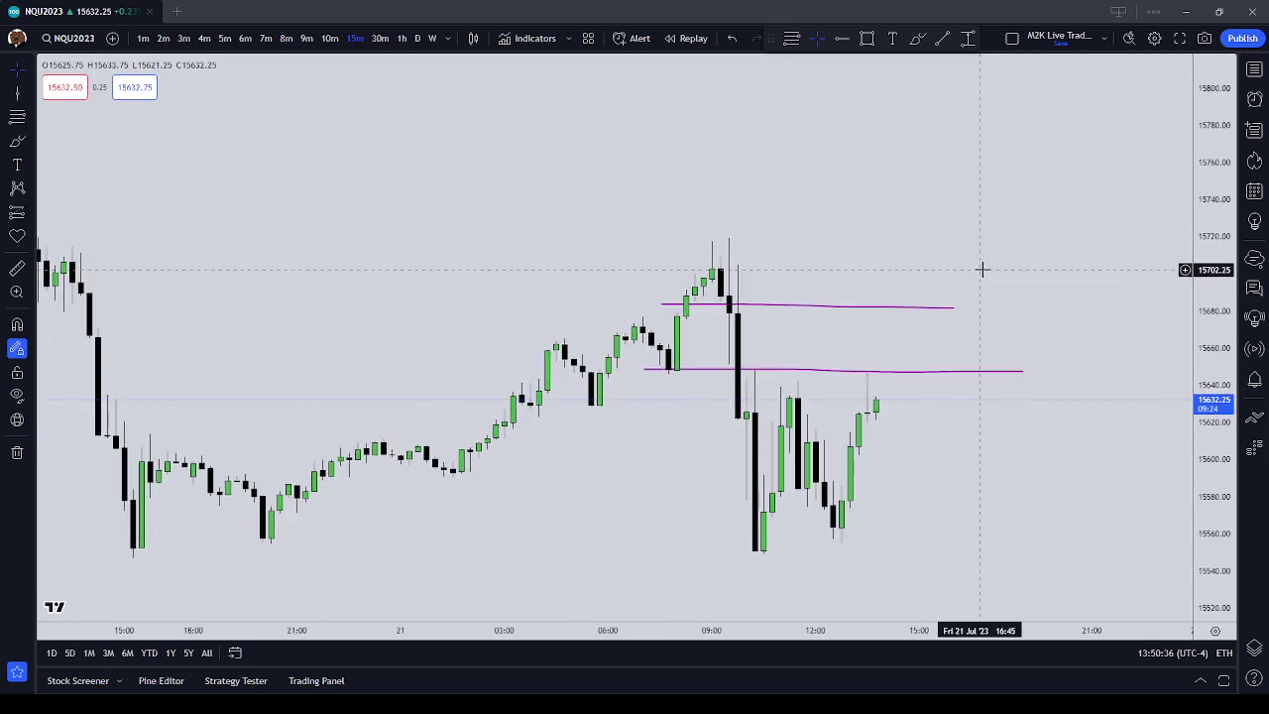
{"action": "scroll", "coordinate": [1031, 252], "scroll_direction": "down", "scroll_amount": 2}
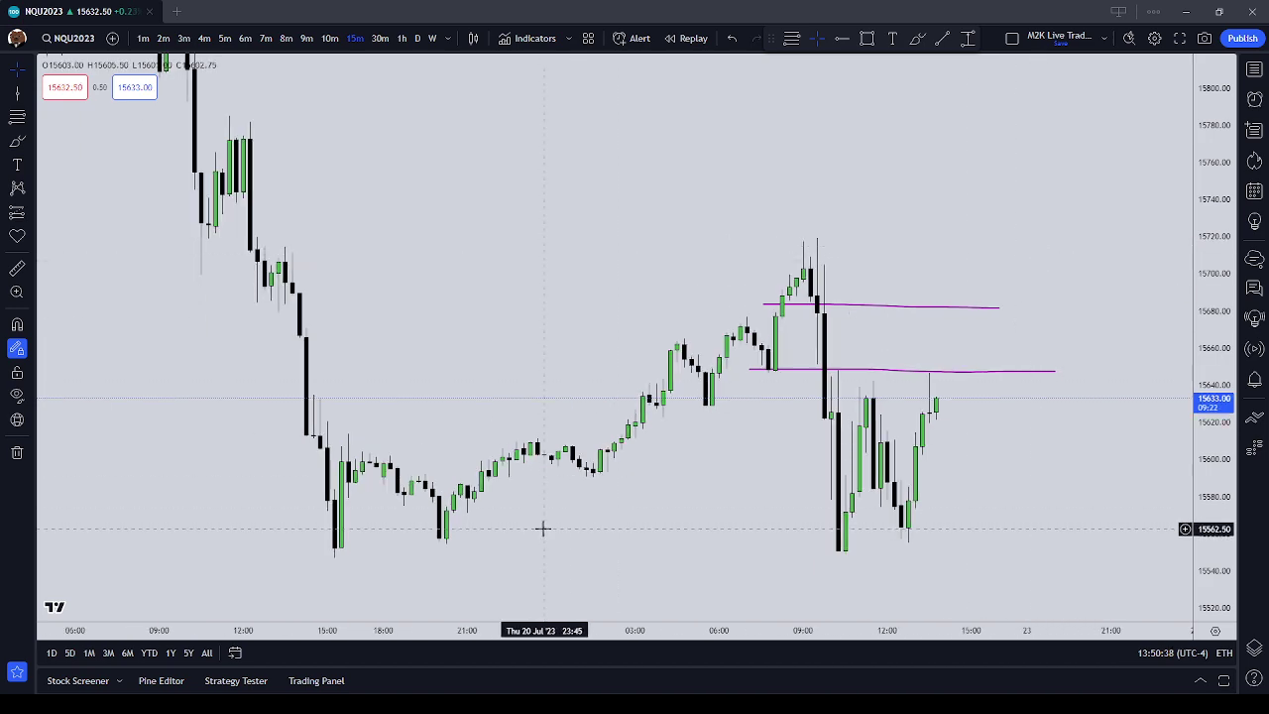
{"action": "left_click_drag", "start_coordinate": [557, 526], "coordinate": [731, 496]}
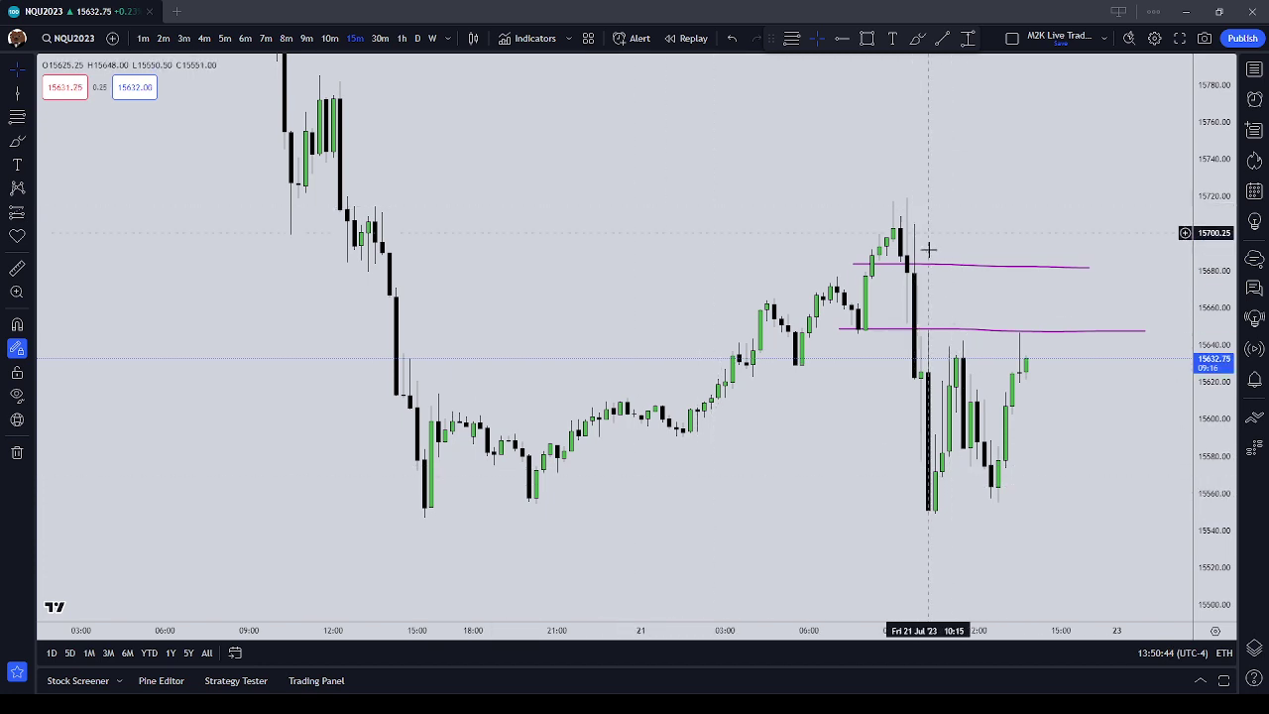
{"action": "left_click_drag", "start_coordinate": [1017, 526], "coordinate": [901, 530]}
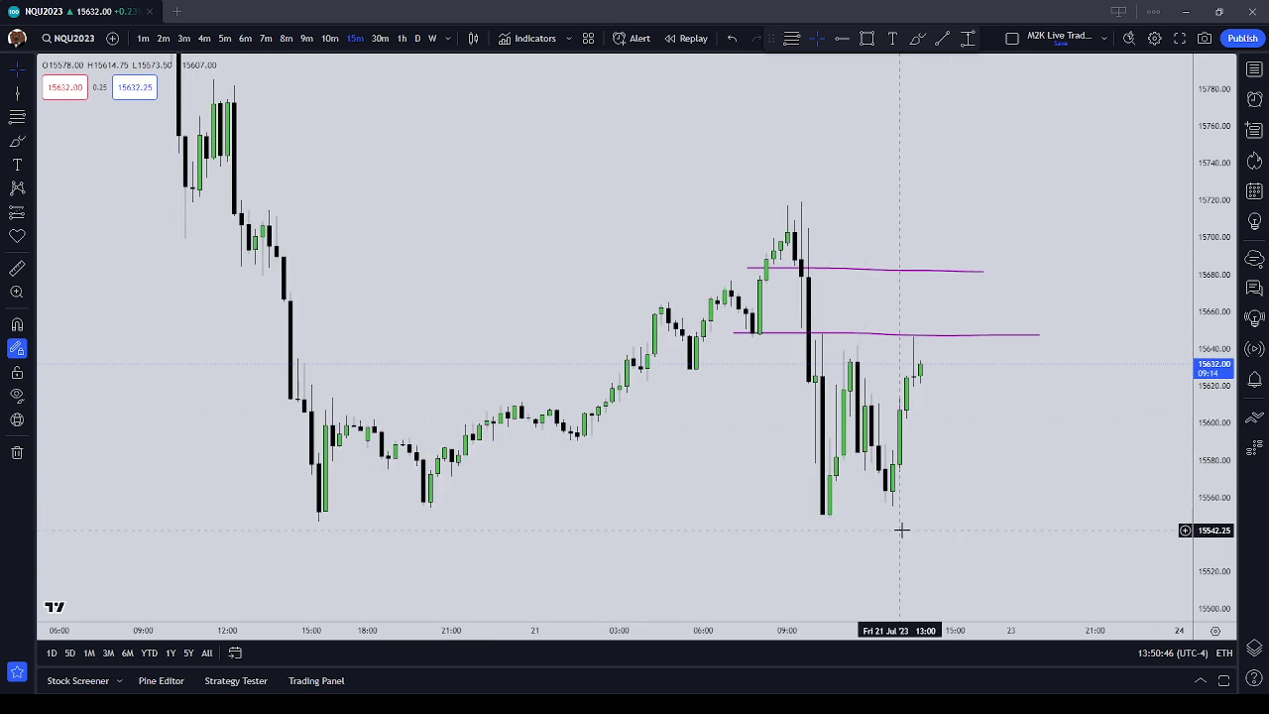
{"action": "left_click_drag", "start_coordinate": [955, 439], "coordinate": [879, 440]}
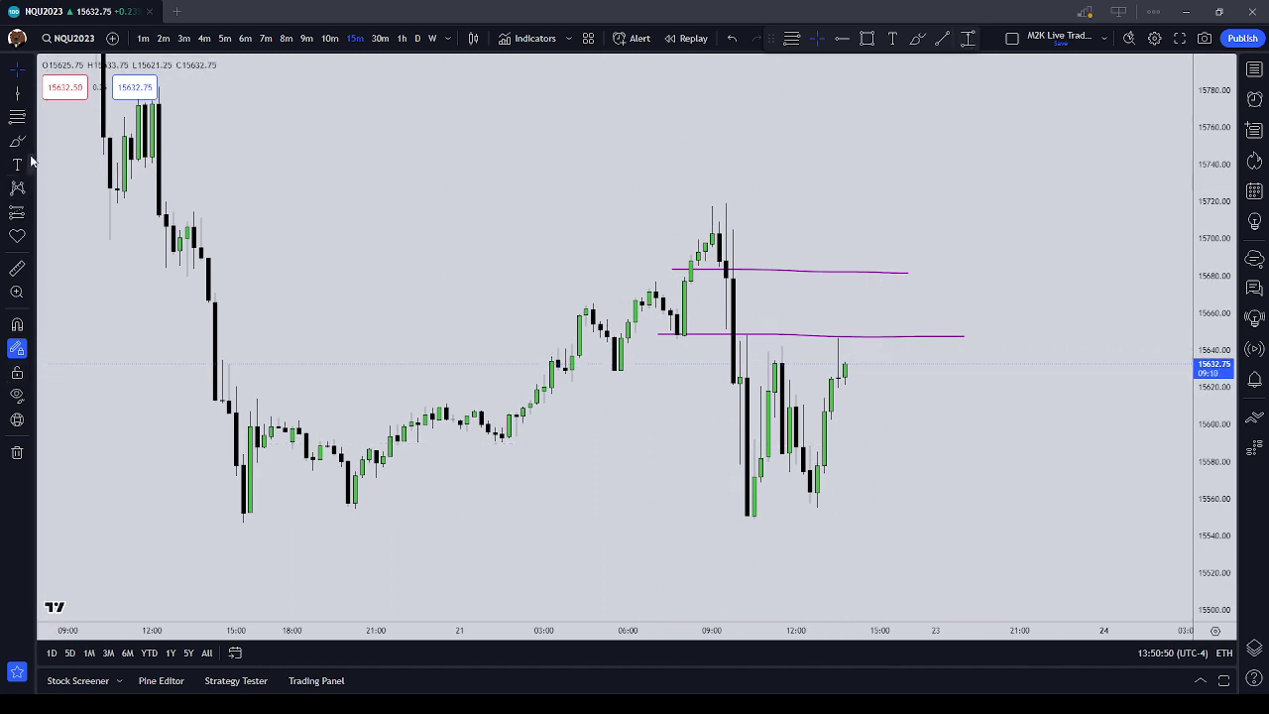
Measure a Price Range from the 15718.75 high to the 15548.50 low (-170.50, 10 bars)
{"action": "left_click", "coordinate": [33, 144]}
{"action": "left_click", "coordinate": [27, 212]}
{"action": "left_click", "coordinate": [30, 217]}
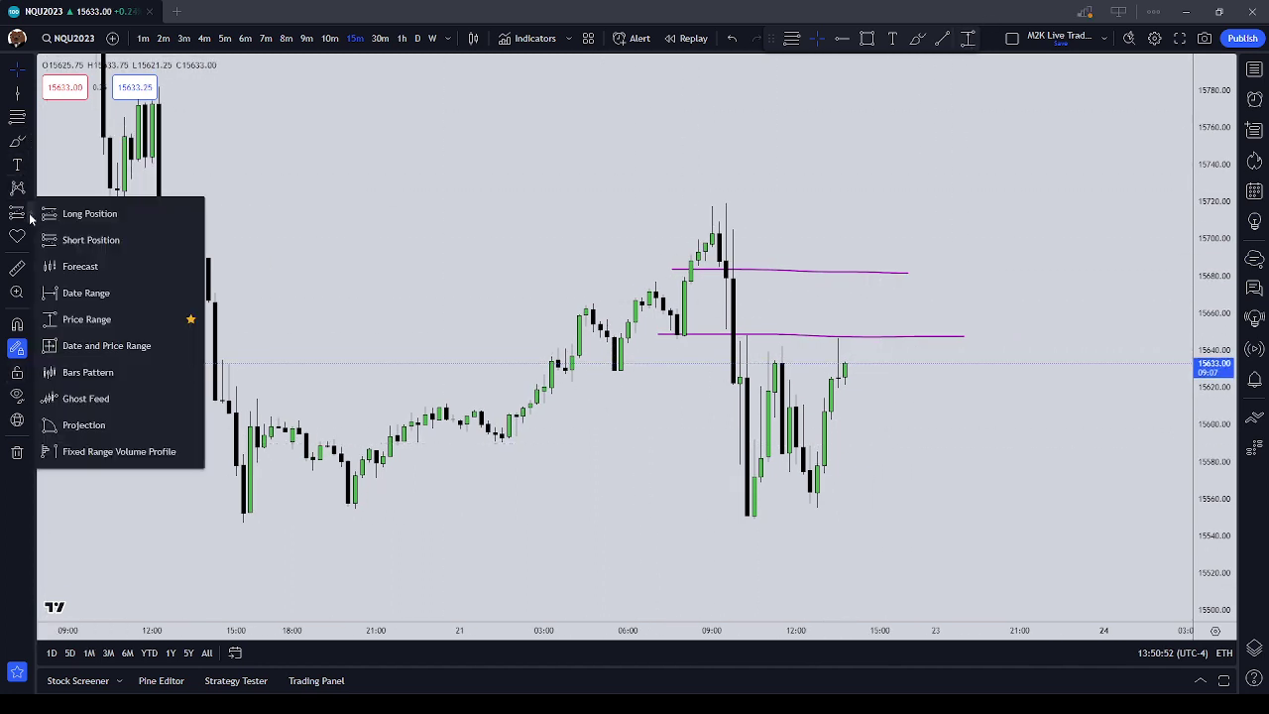
{"action": "left_click", "coordinate": [21, 269]}
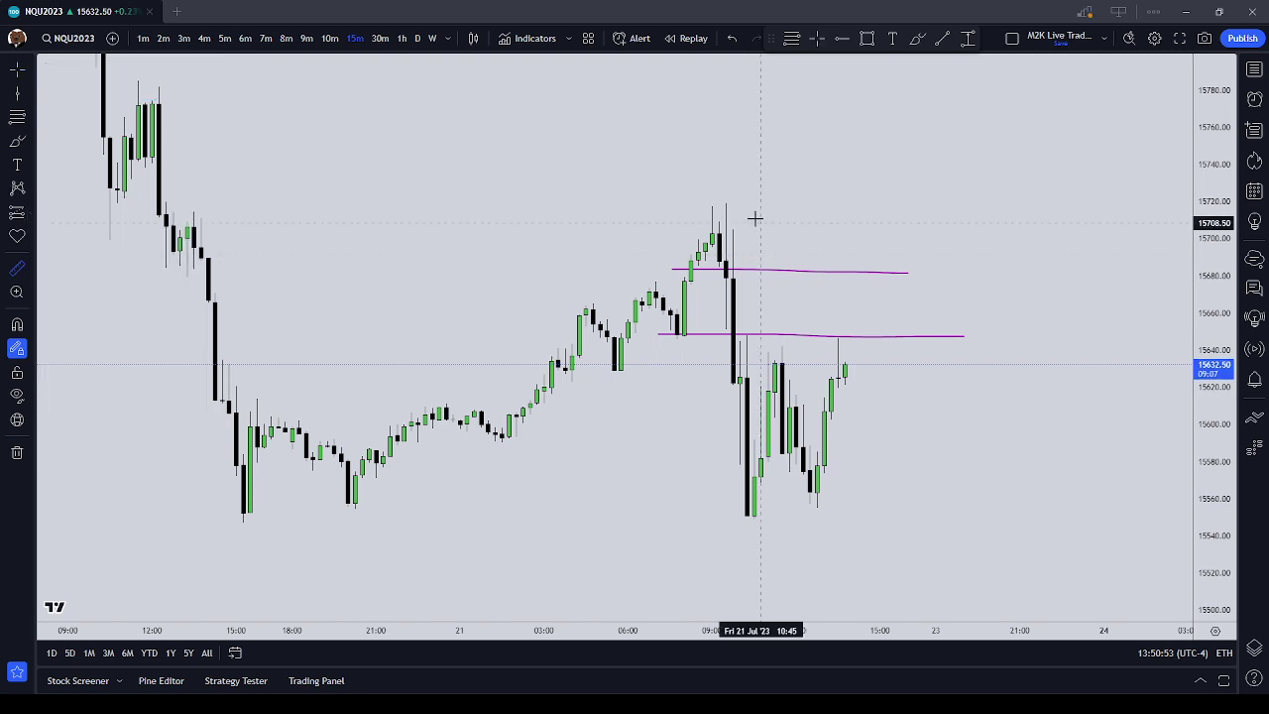
{"action": "left_click", "coordinate": [708, 203]}
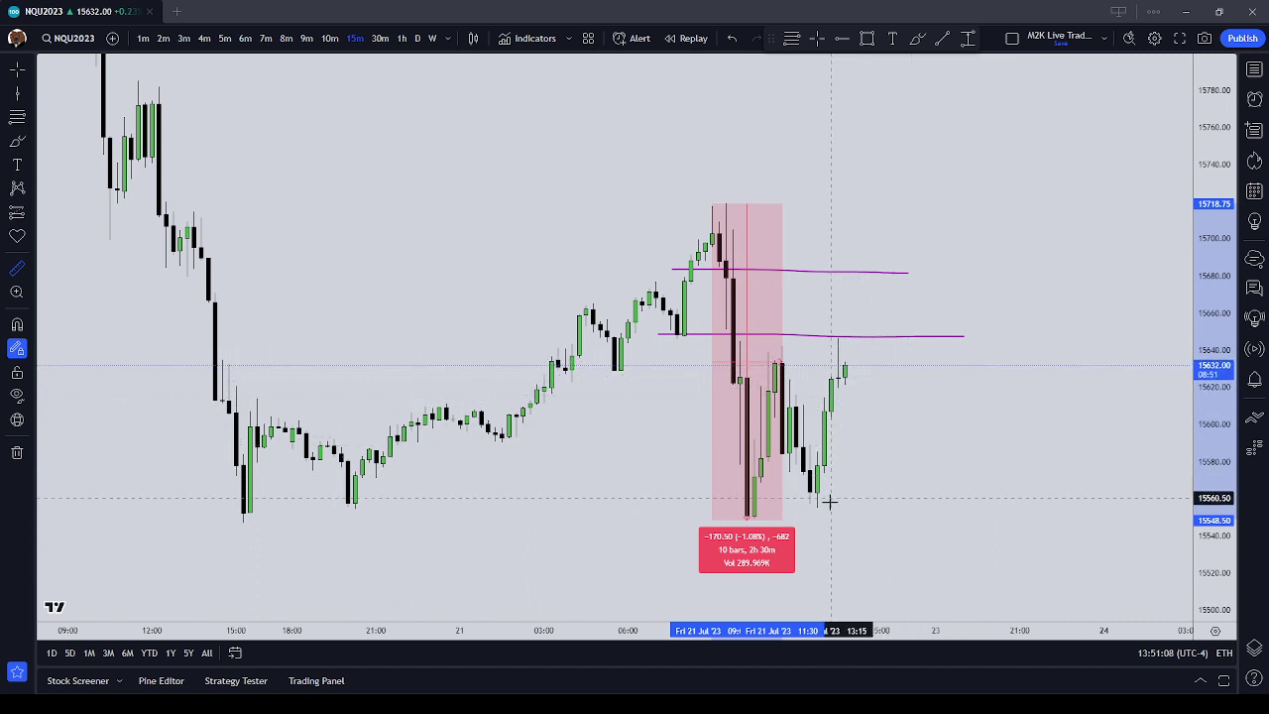
{"action": "scroll", "coordinate": [831, 517], "scroll_direction": "down", "scroll_amount": 1}
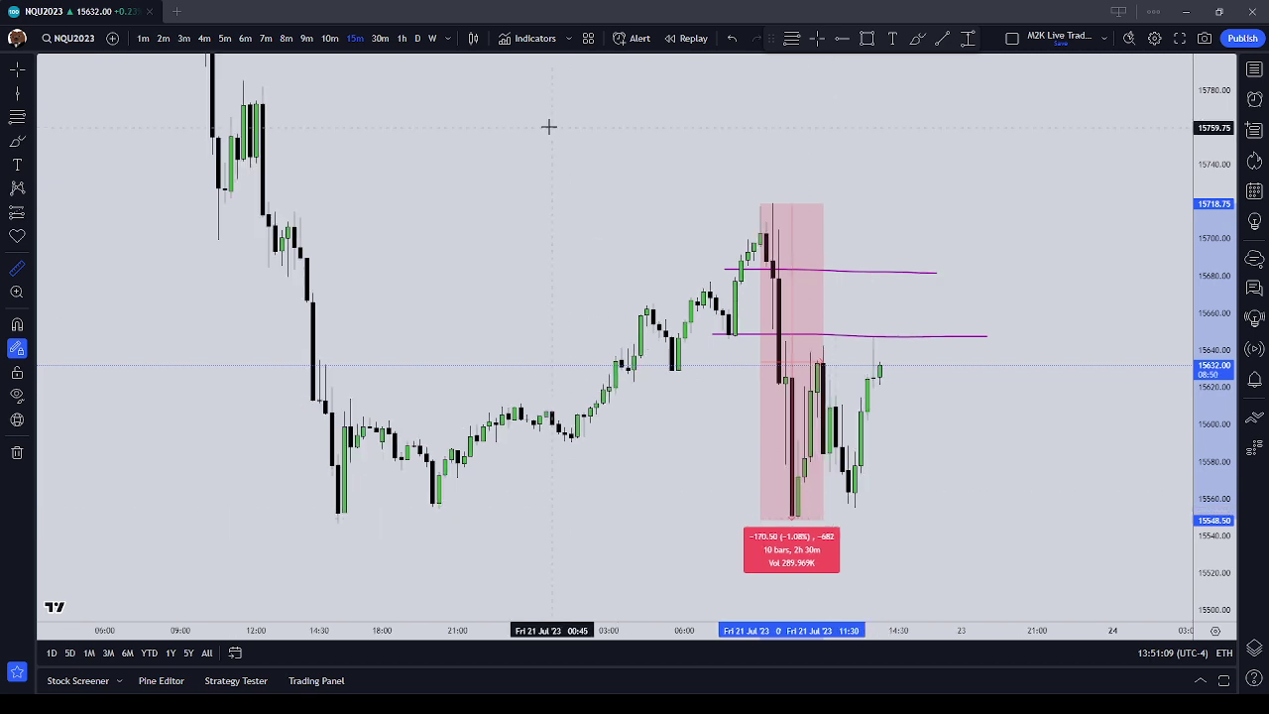
Flip to 30m and back to 15m, re-measure the drop (-169.50, 8 bars), then clear it
{"action": "left_click", "coordinate": [380, 37]}
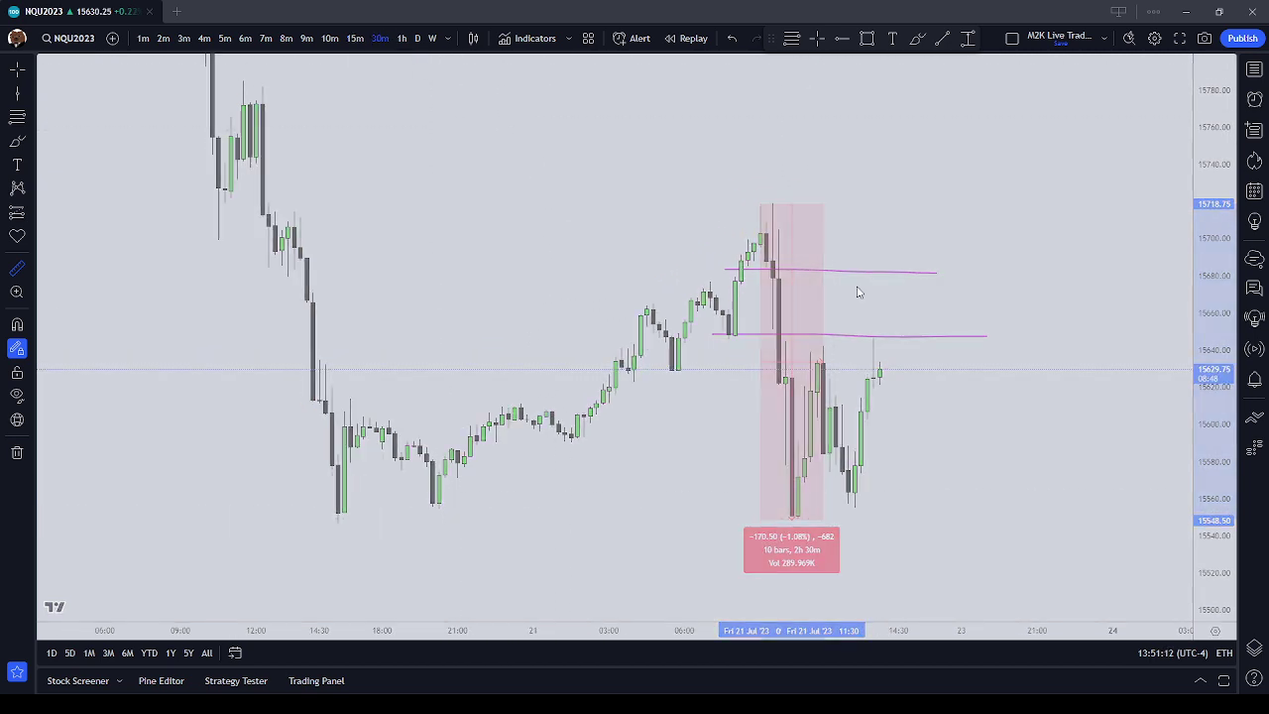
{"action": "left_click", "coordinate": [357, 40]}
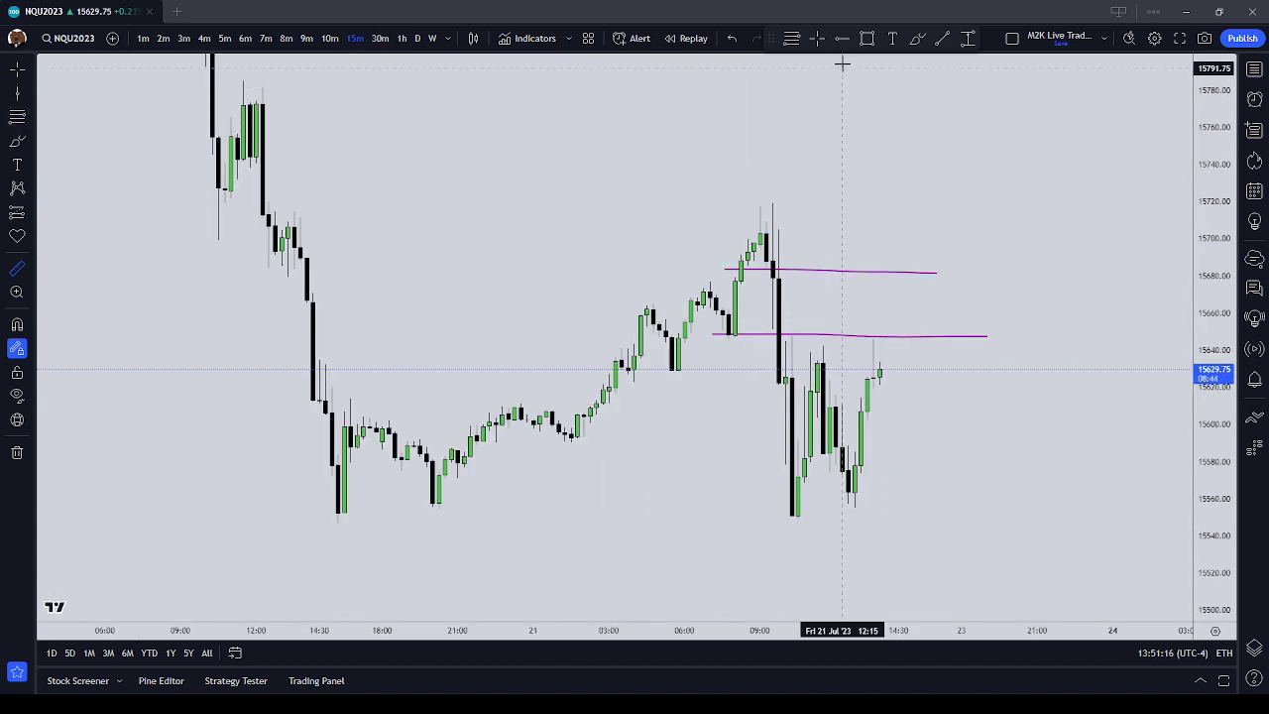
{"action": "left_click", "coordinate": [779, 204]}
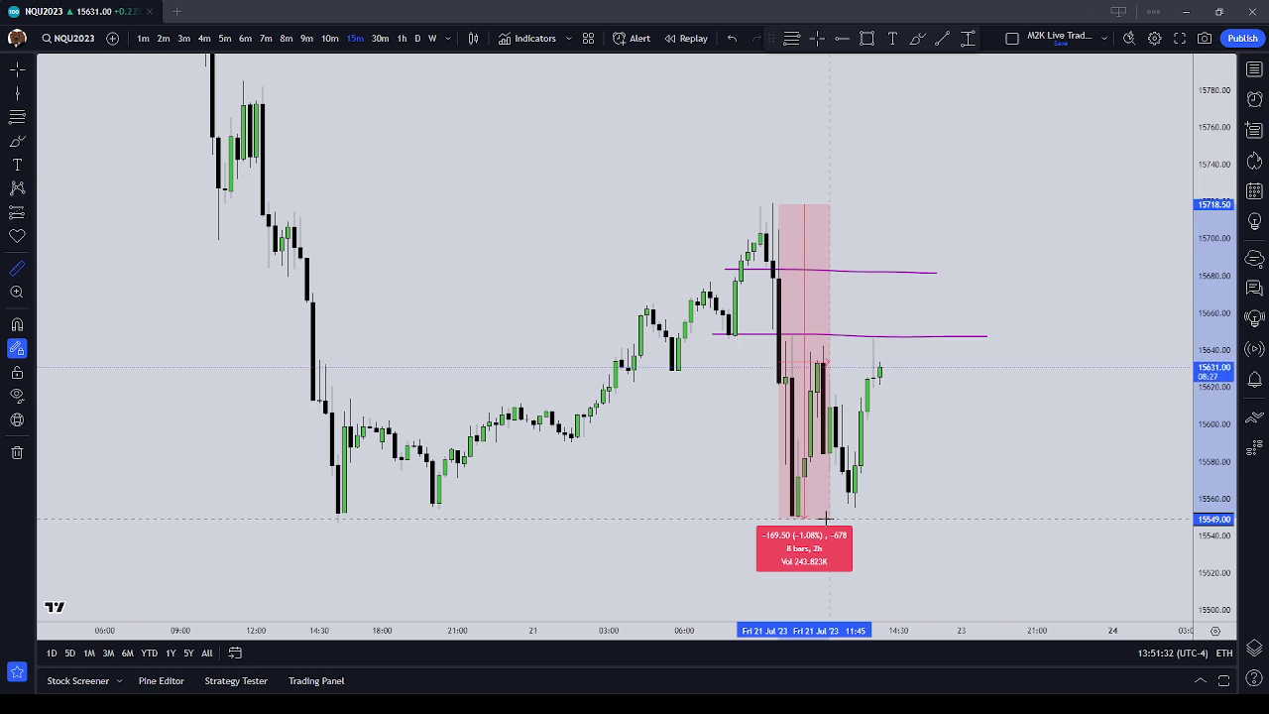
{"action": "left_click", "coordinate": [745, 439]}
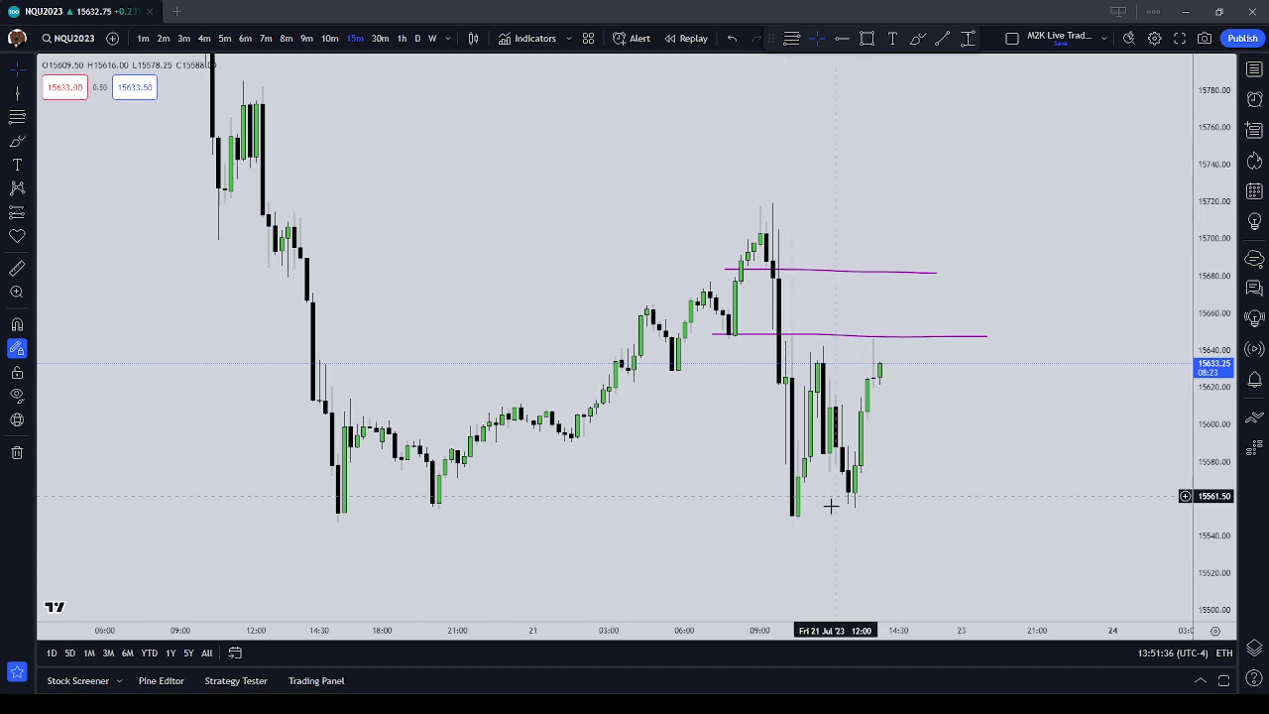
{"action": "left_click", "coordinate": [17, 268]}
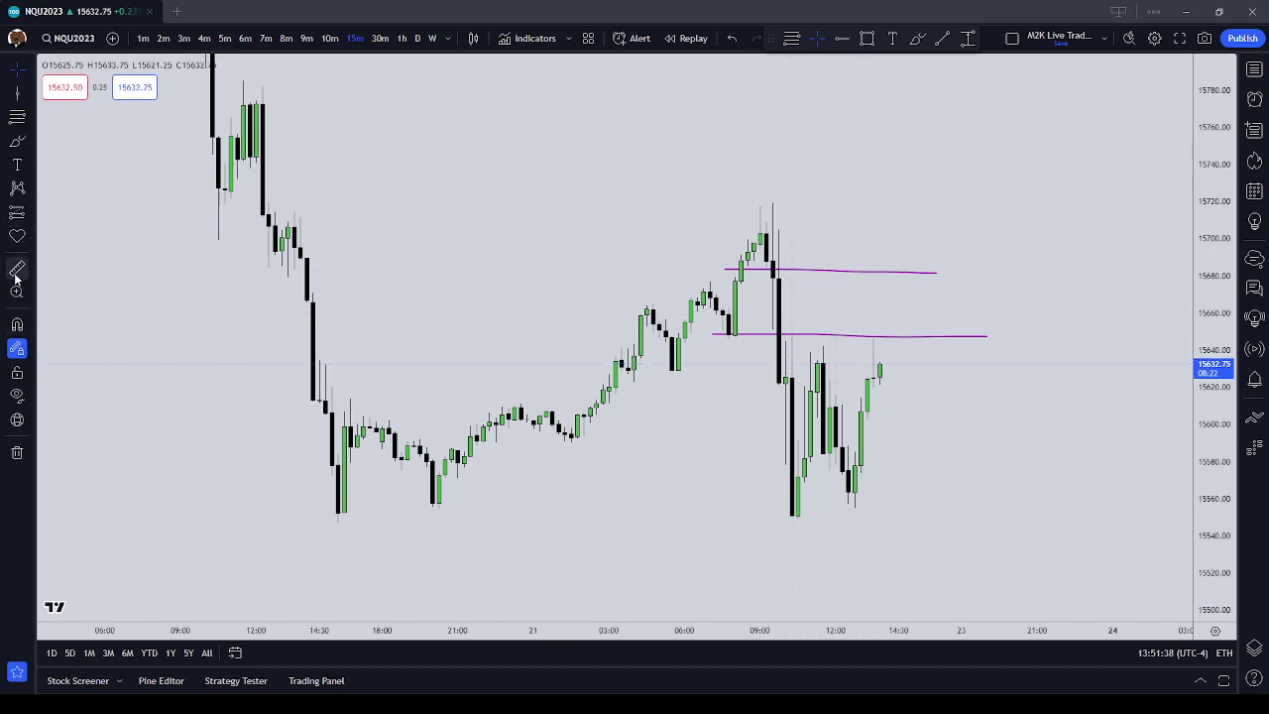
{"action": "left_click", "coordinate": [779, 202]}
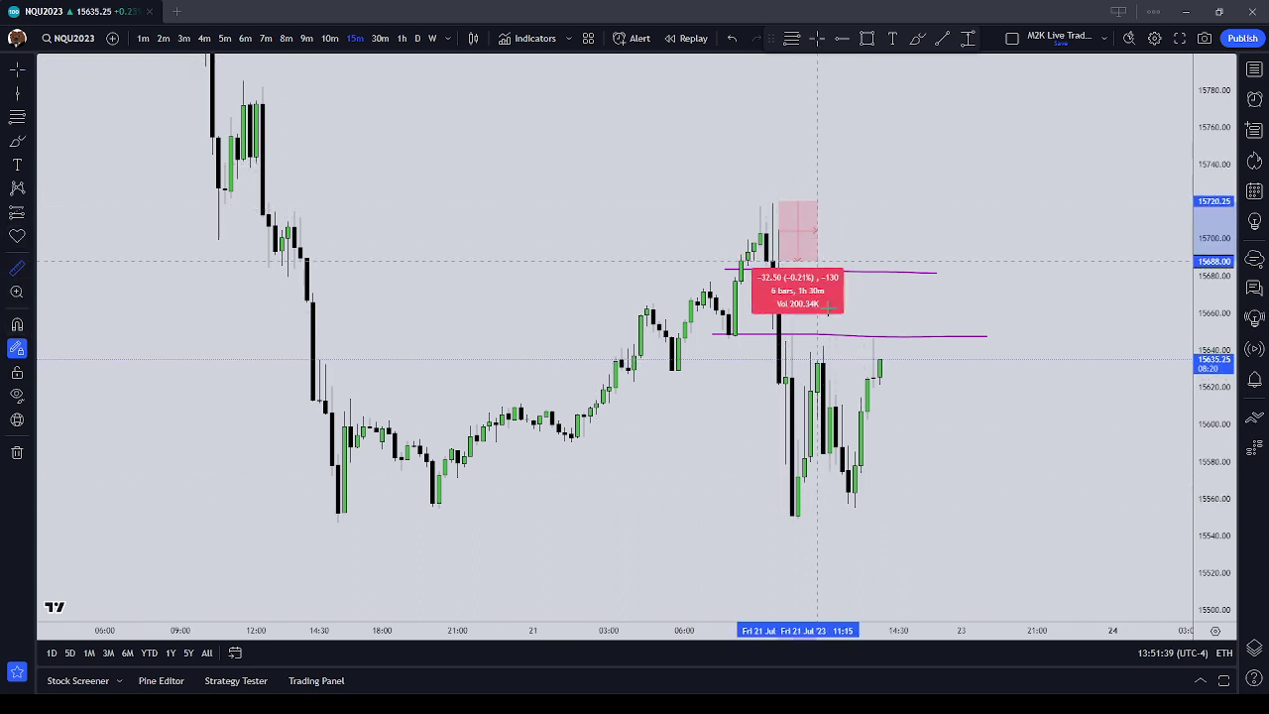
{"action": "left_click", "coordinate": [838, 516]}
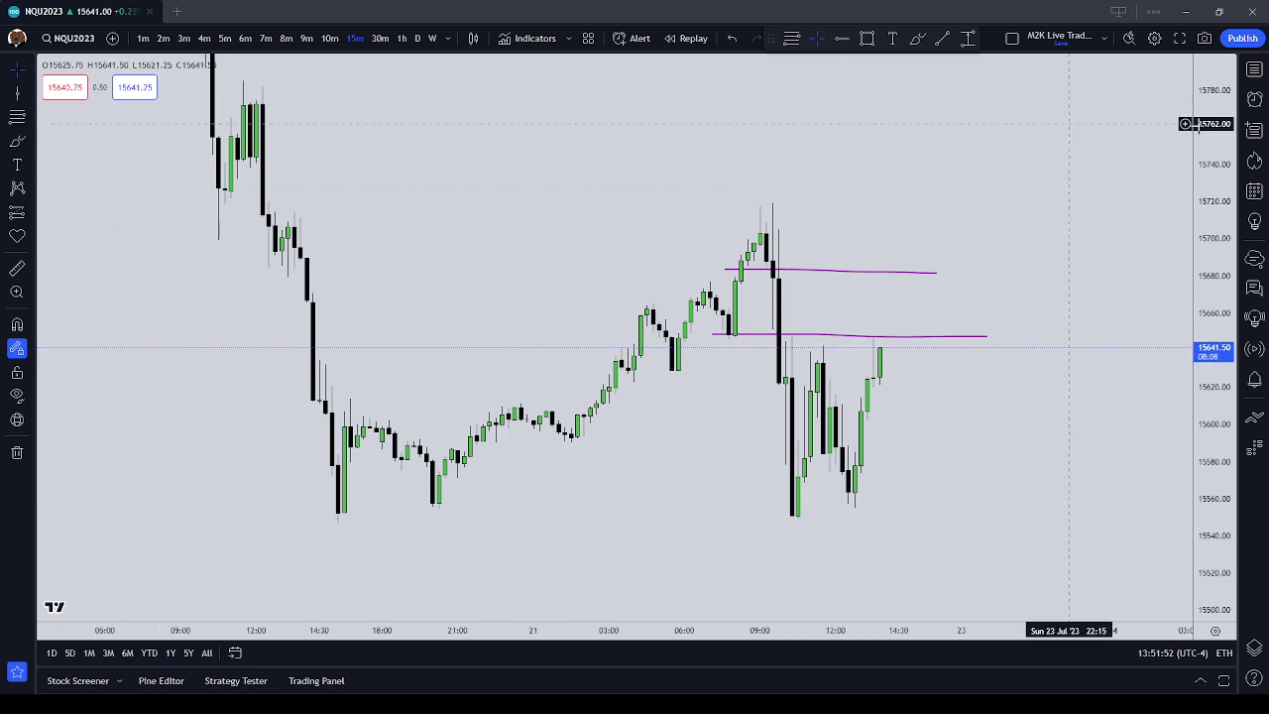
{"action": "left_click", "coordinate": [1256, 73]}
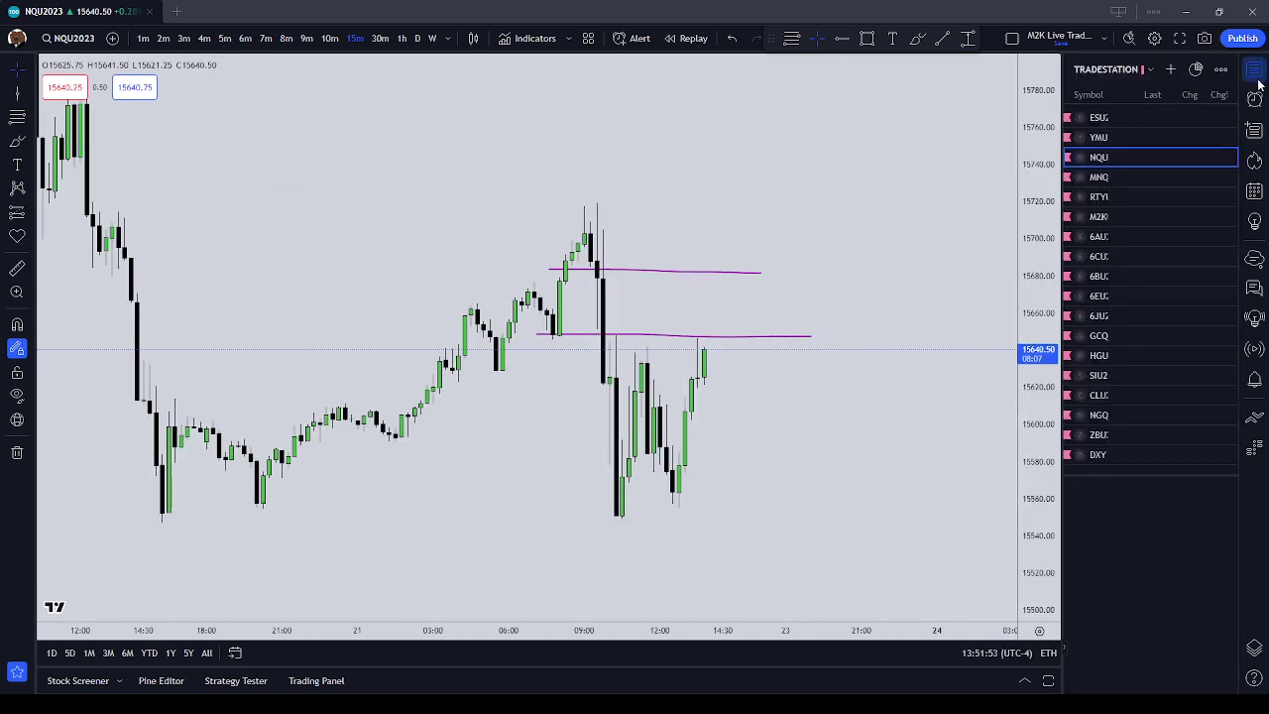
{"action": "left_click", "coordinate": [1132, 177]}
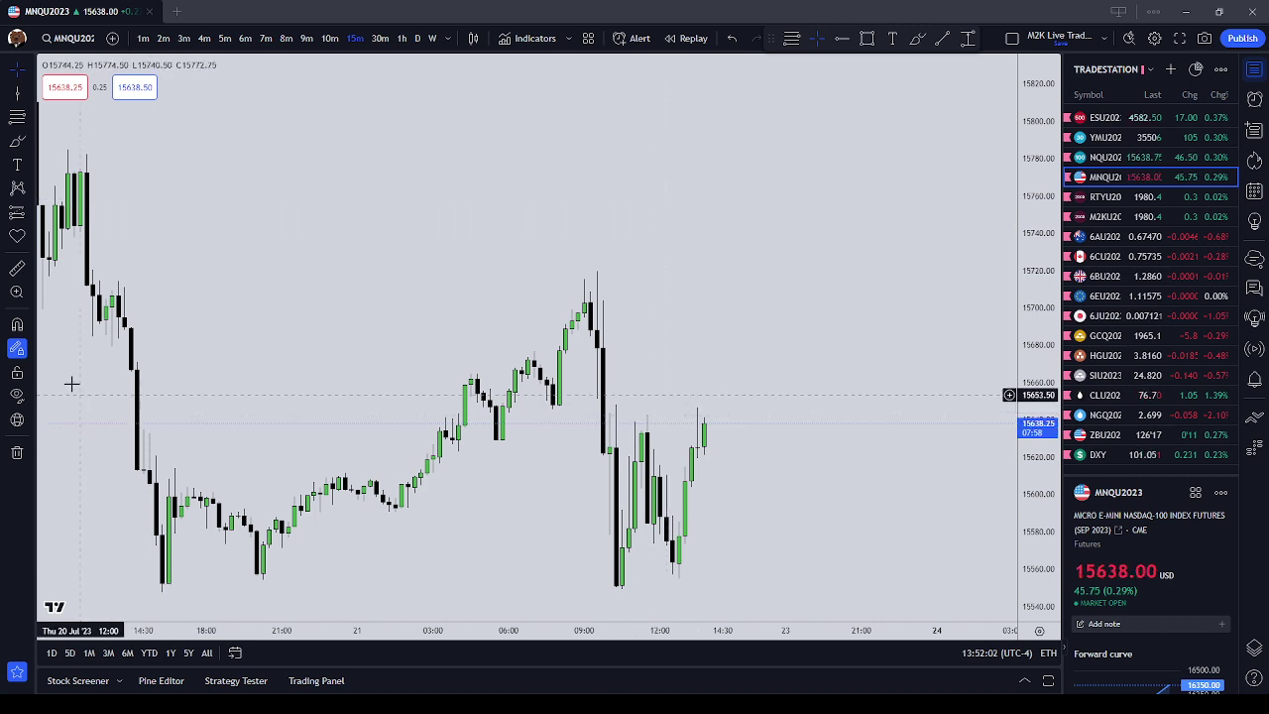
{"action": "left_click", "coordinate": [17, 268]}
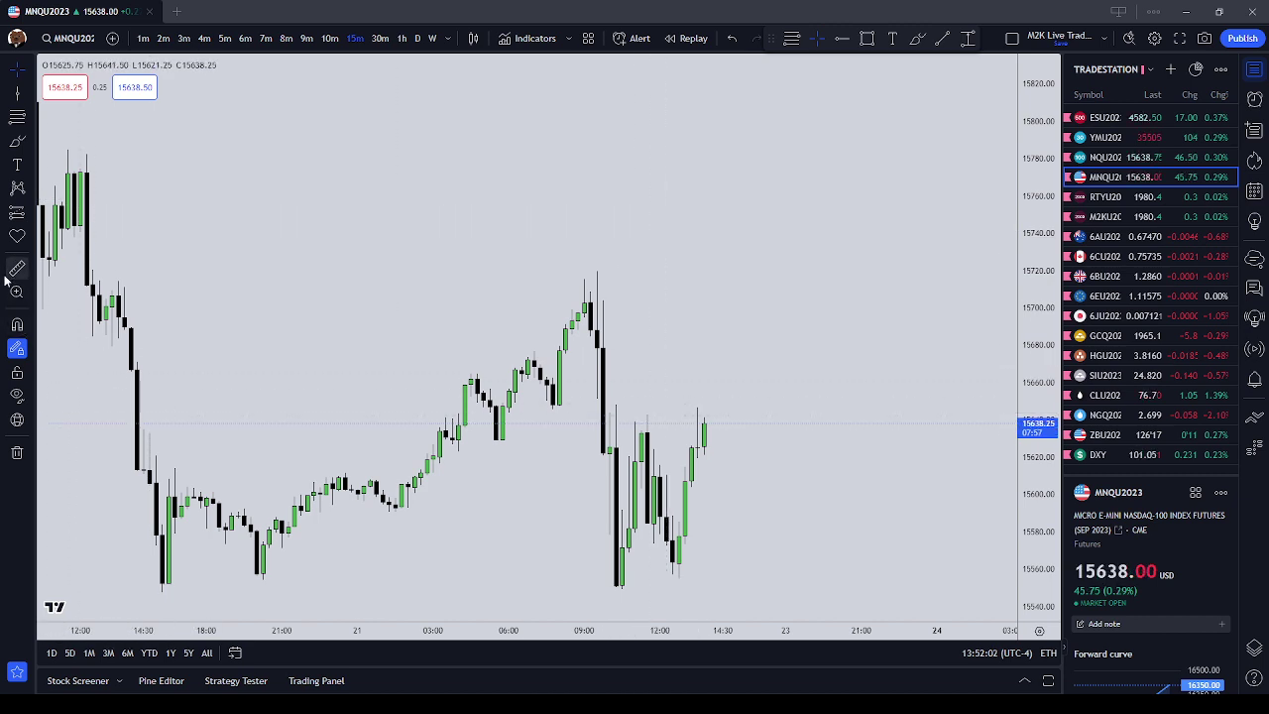
{"action": "left_click", "coordinate": [600, 270]}
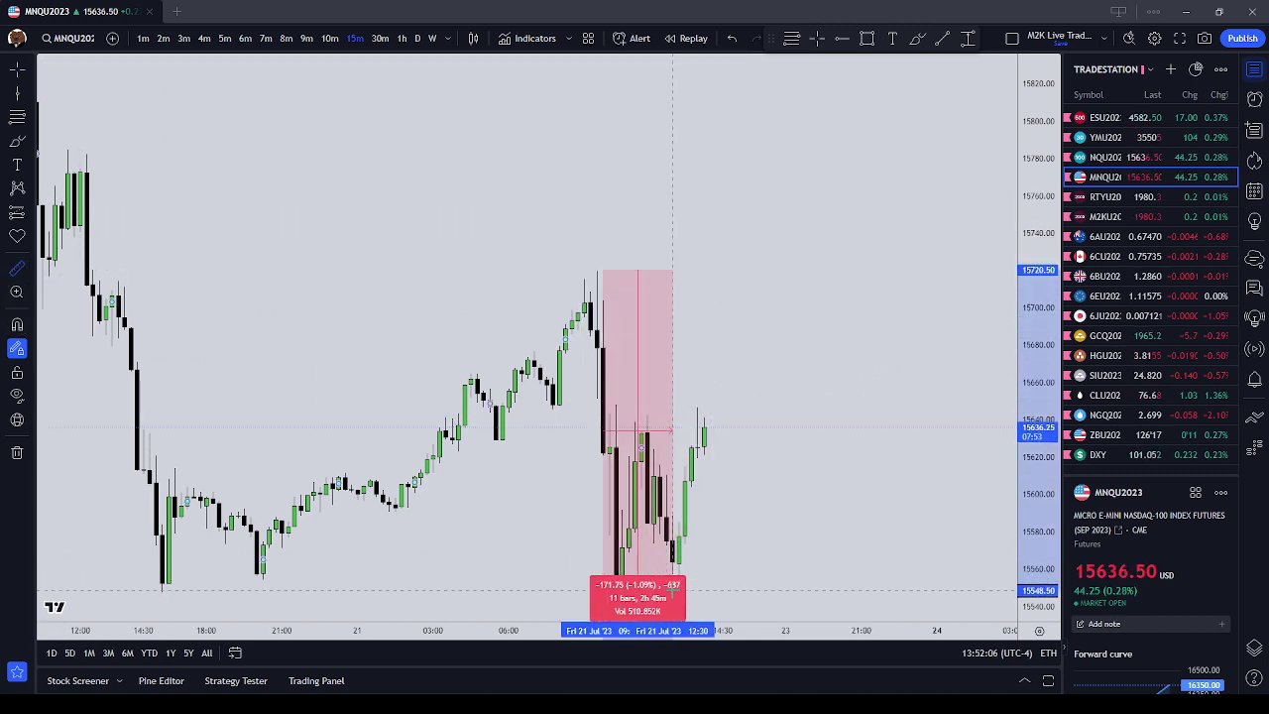
{"action": "left_click", "coordinate": [1106, 157]}
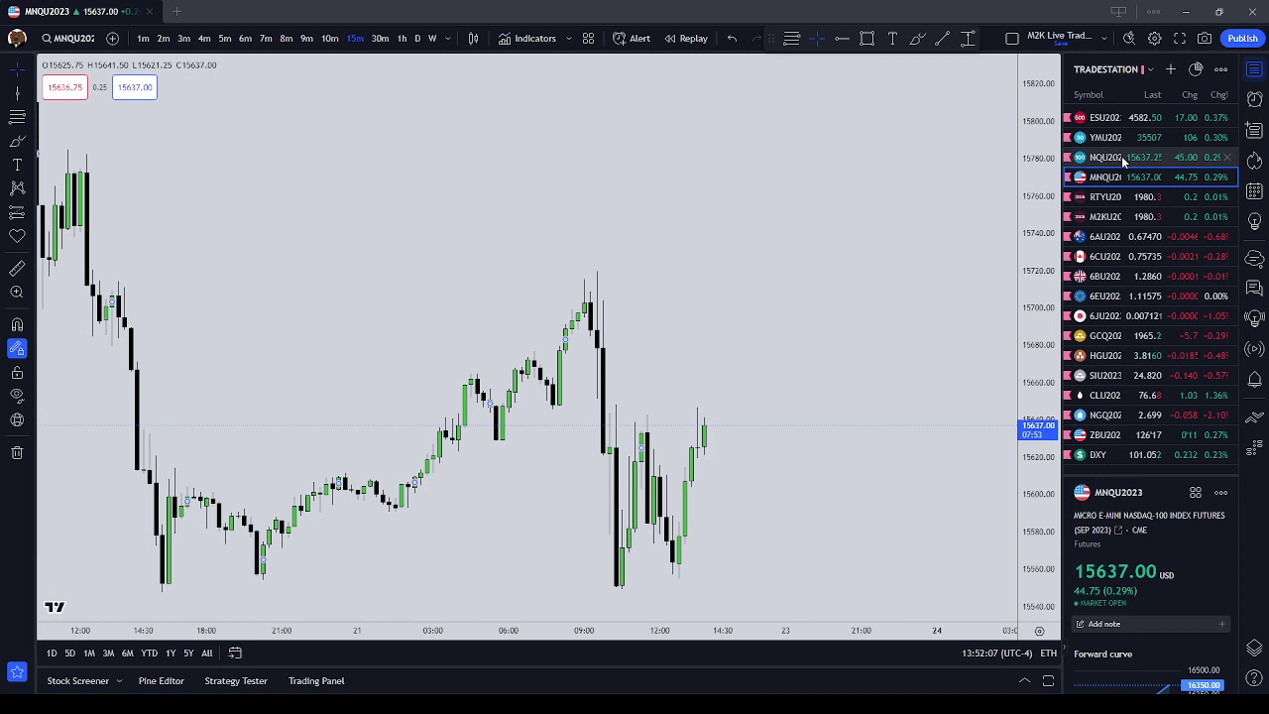
{"action": "left_click", "coordinate": [1255, 70]}
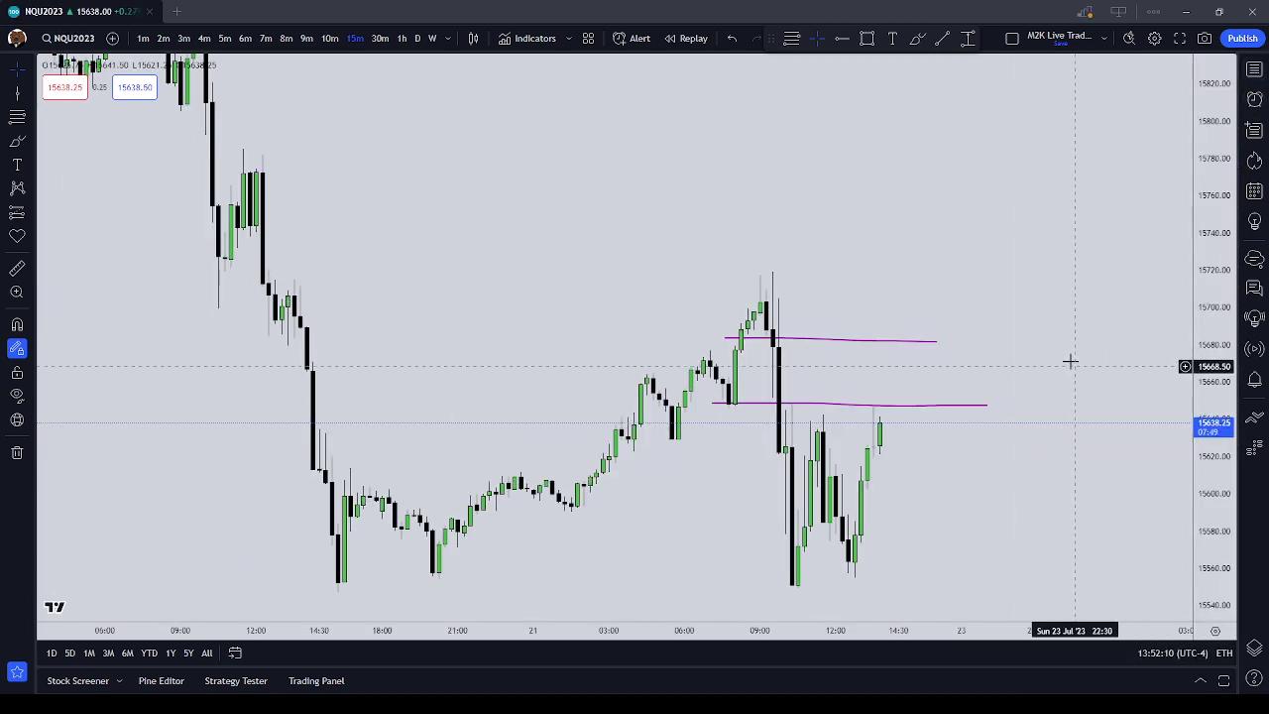
{"action": "left_click_drag", "start_coordinate": [1070, 359], "coordinate": [1051, 335]}
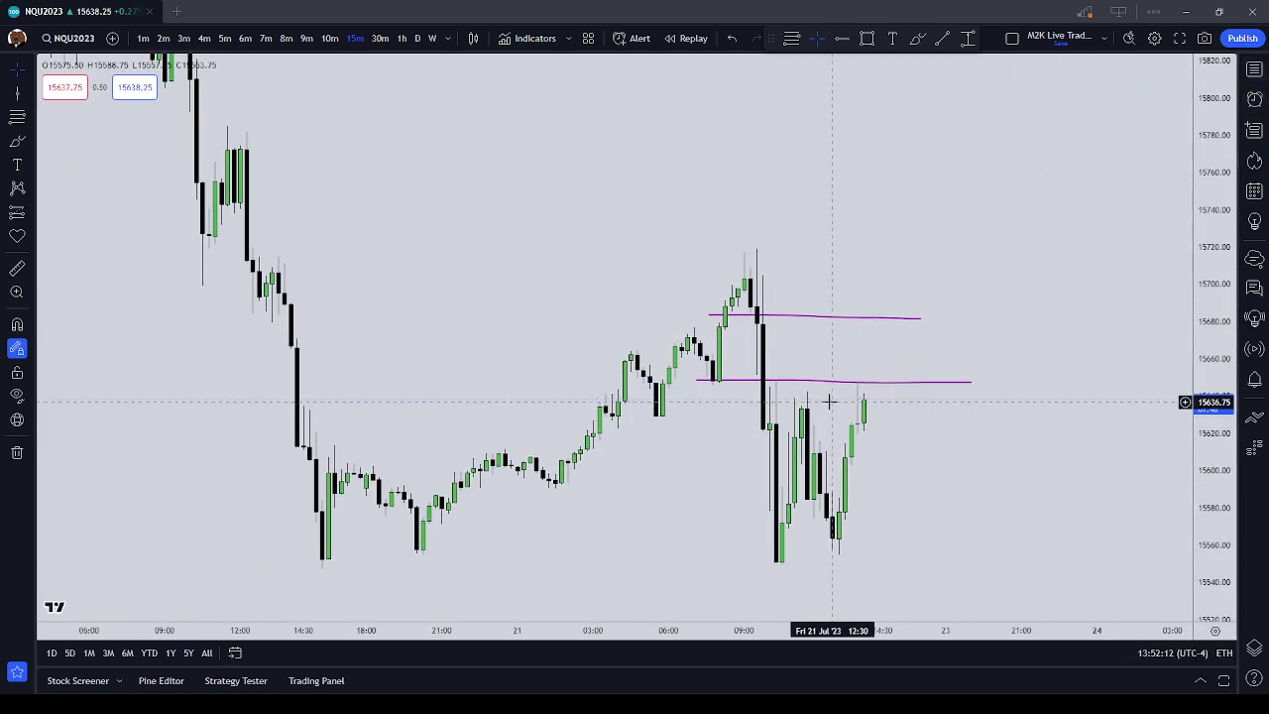
{"action": "left_click", "coordinate": [18, 269]}
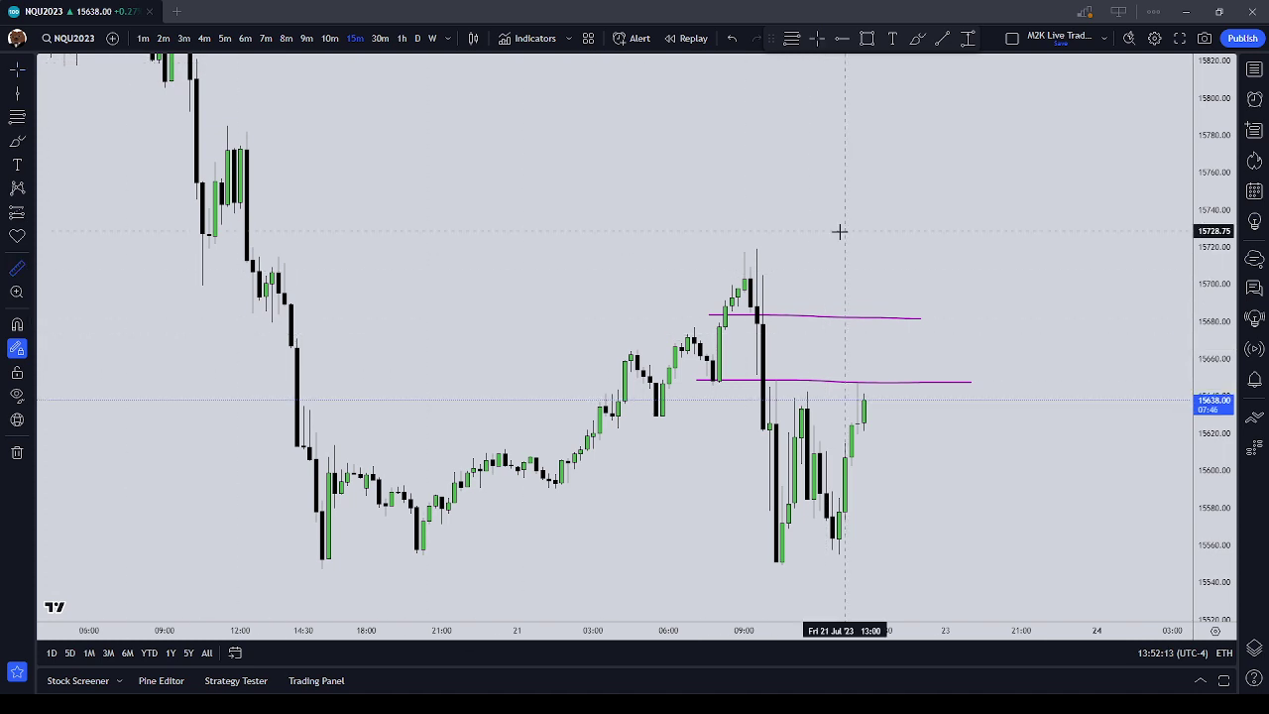
{"action": "left_click", "coordinate": [771, 250]}
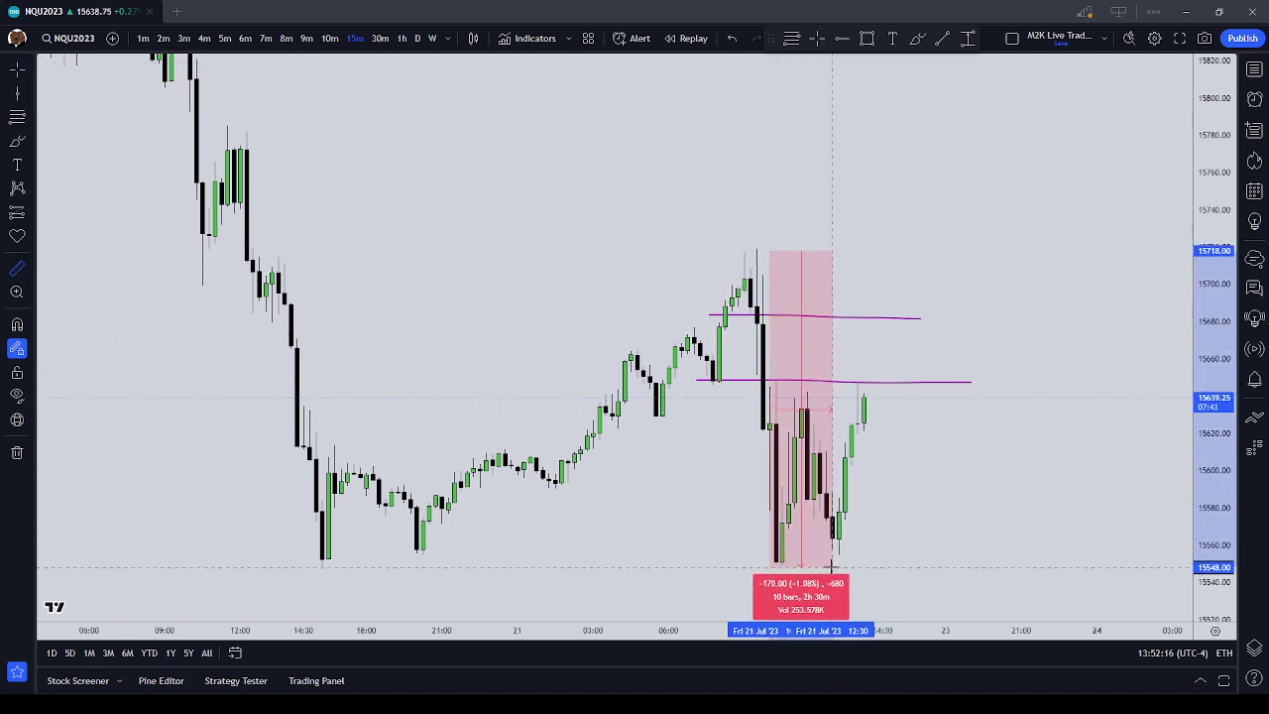
{"action": "left_click", "coordinate": [831, 567]}
{"action": "scroll", "coordinate": [915, 486], "scroll_direction": "up", "scroll_amount": 1}
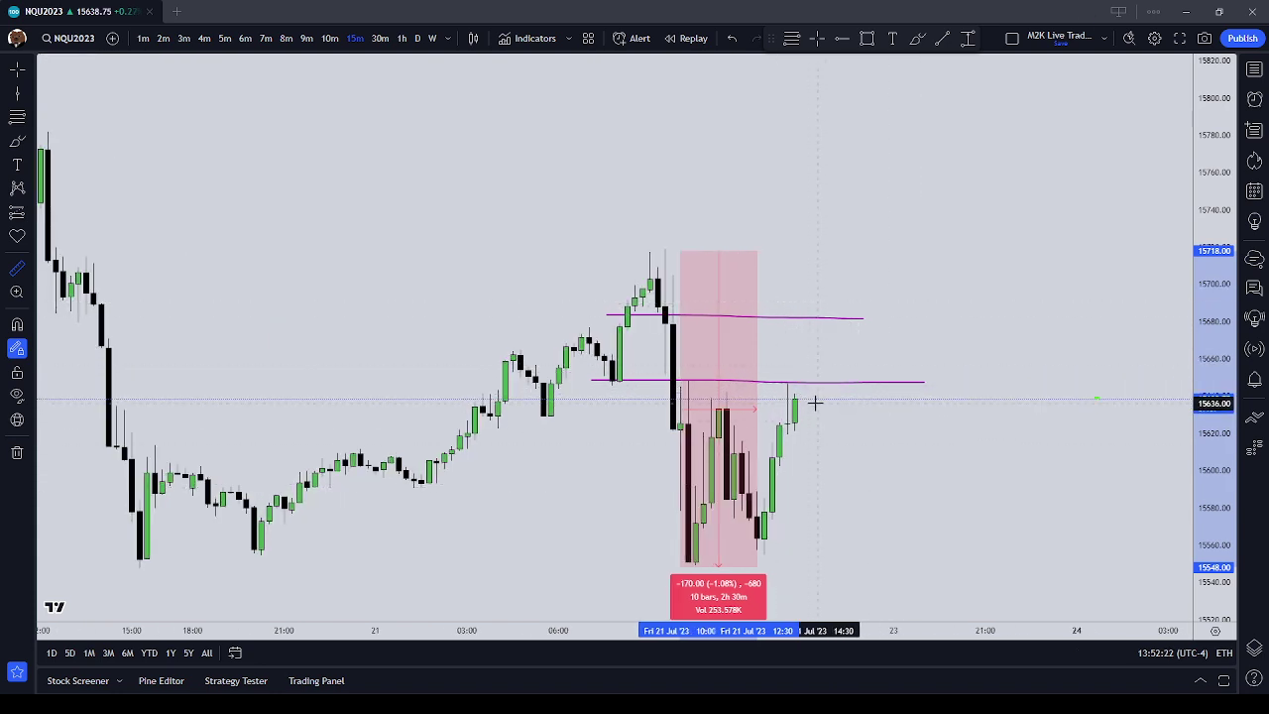
{"action": "left_click", "coordinate": [838, 488]}
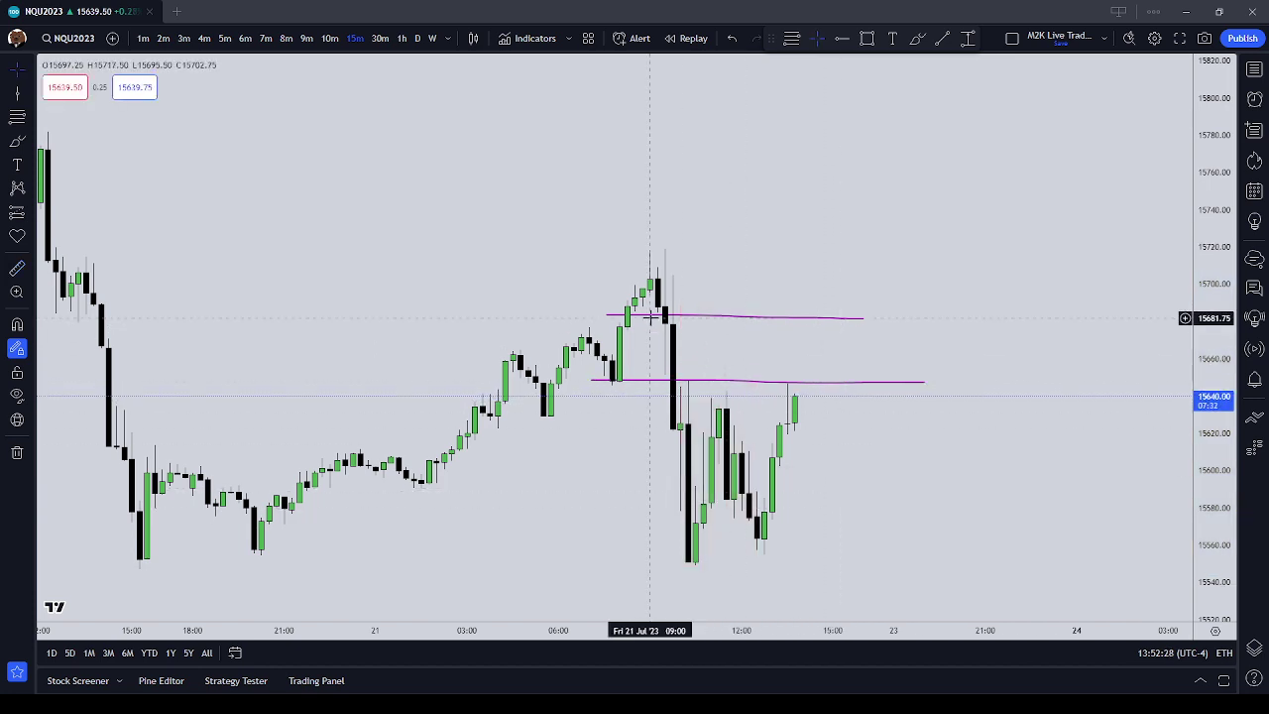